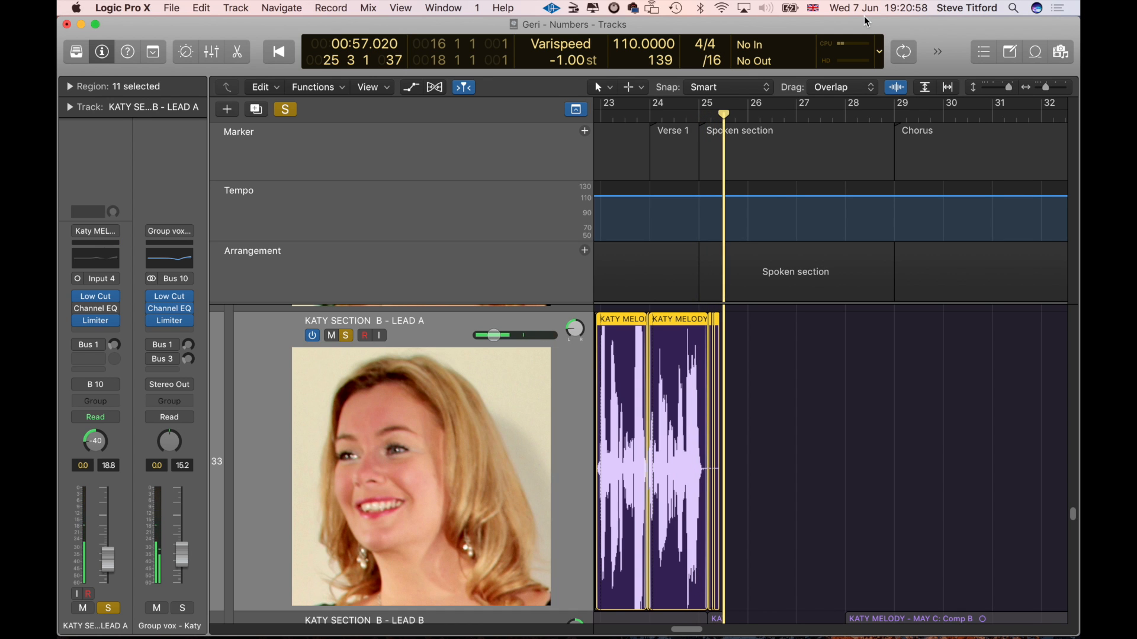
Step: Split the first Section B Lead A vocal region at about 16 4 2, just before the first phrase, and delete the silence from bar 16
key(comma)
key(comma)
key(comma)
key(comma)
key(comma)
key(comma)
key(comma)
key(comma)
key(comma)
key(comma)
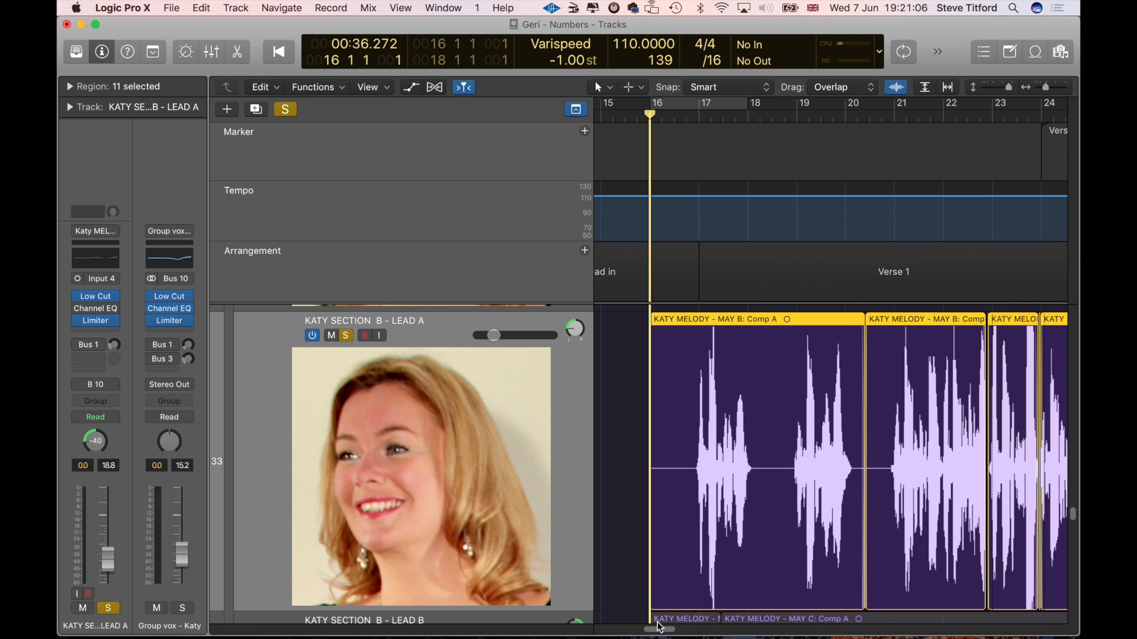
drag(661, 631, 663, 629)
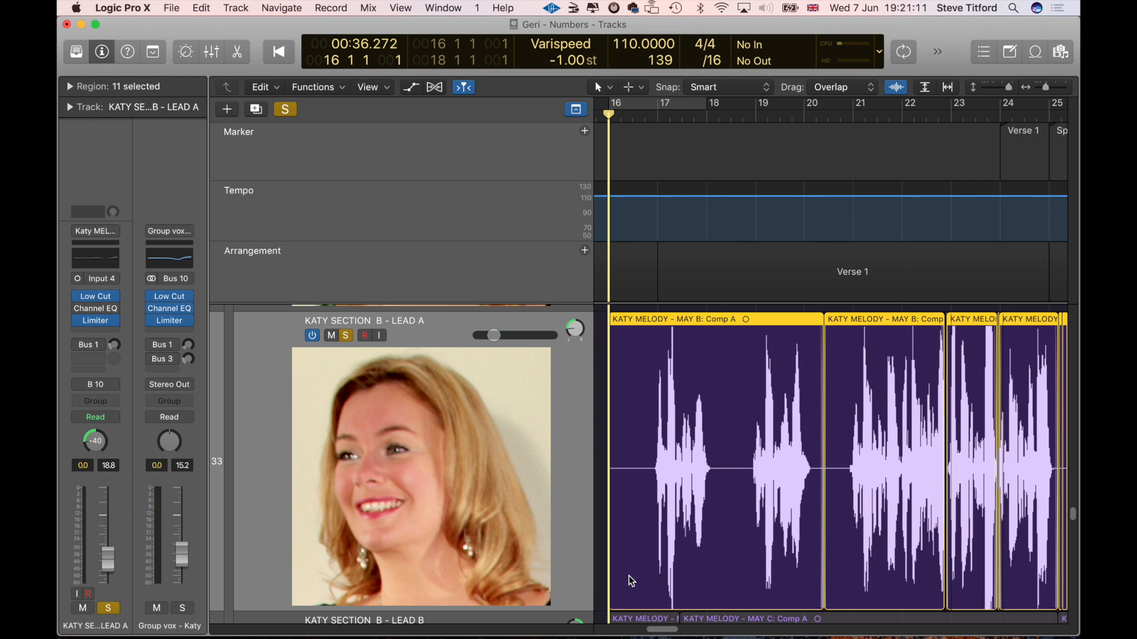
click(599, 556)
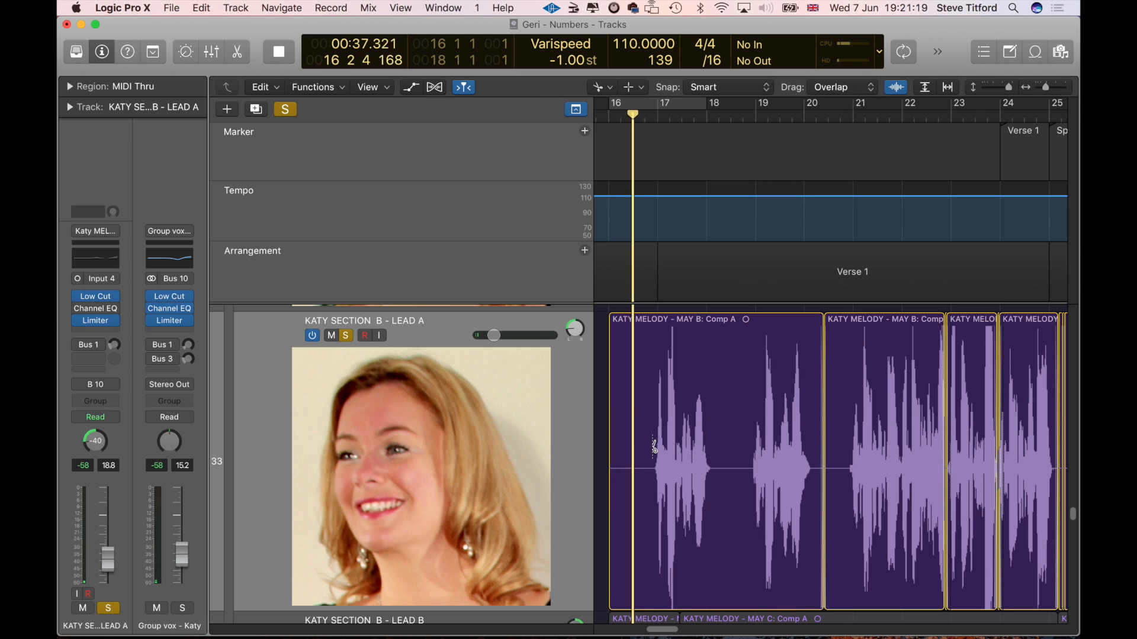
drag(648, 468, 650, 466)
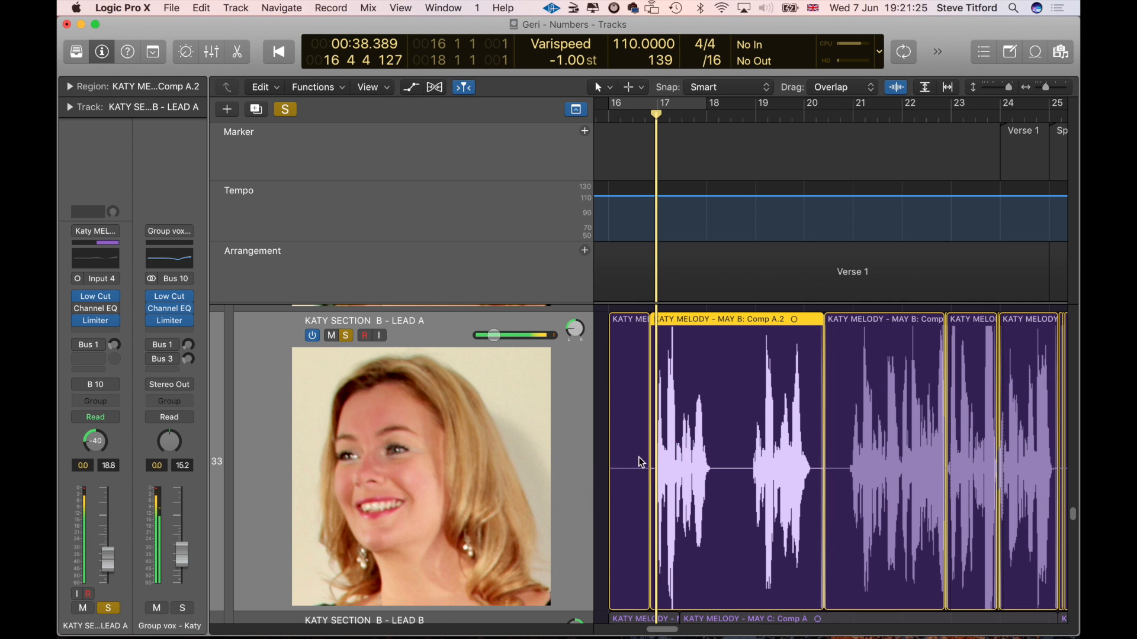
click(633, 460)
key(space)
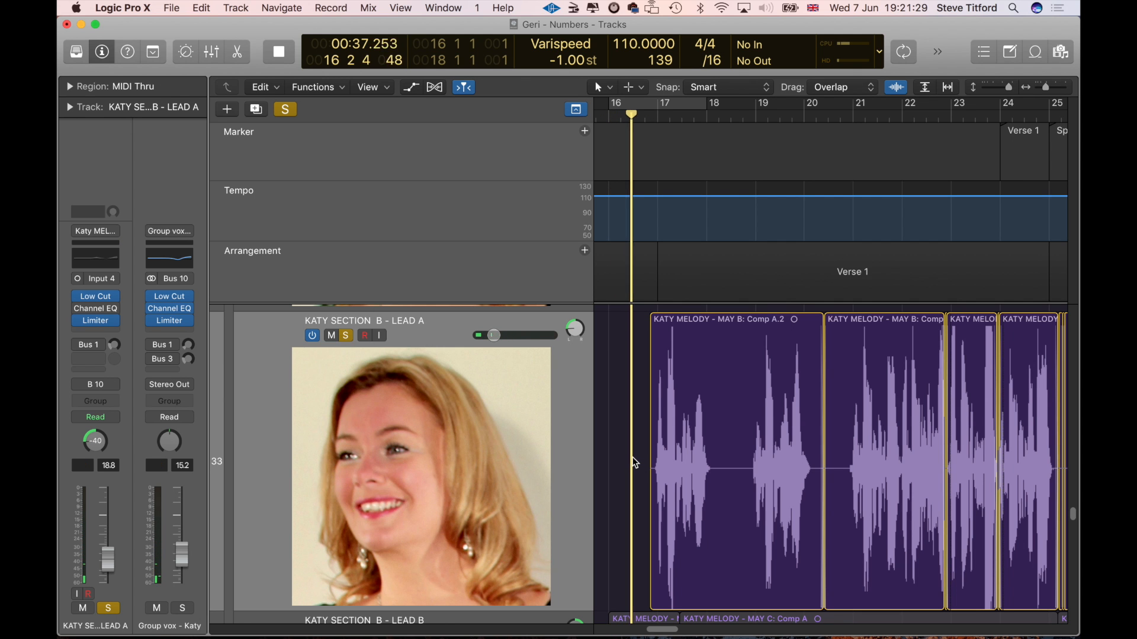
Step: Extend the start of the trimmed first vocal region slightly earlier, to about 16 4 1, and set its fade type to Out
key(space)
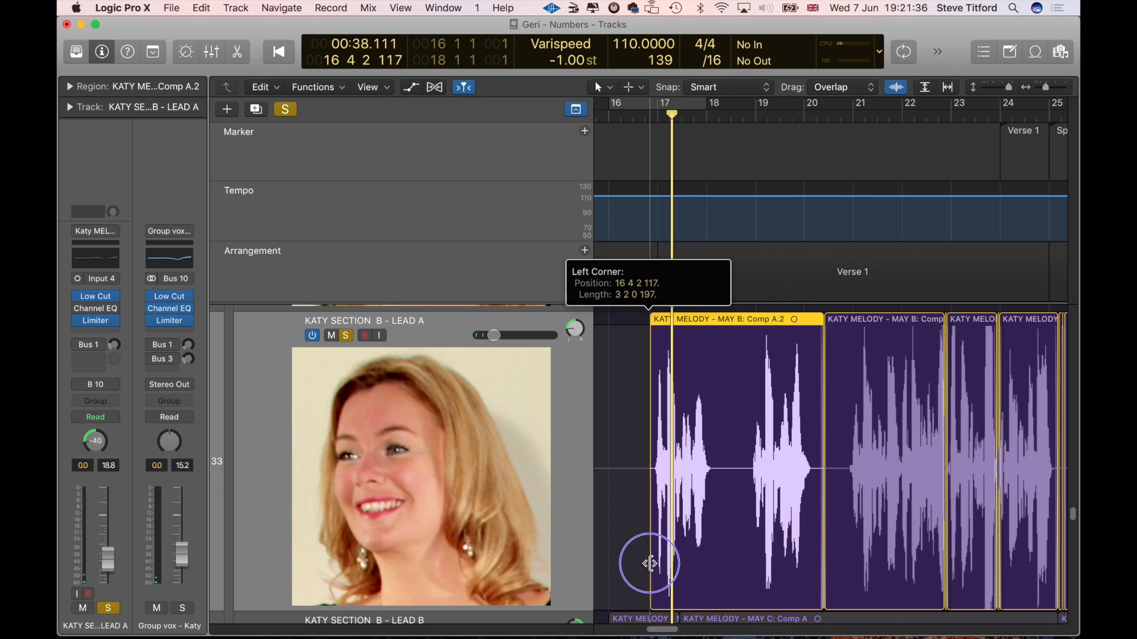
drag(651, 564, 645, 563)
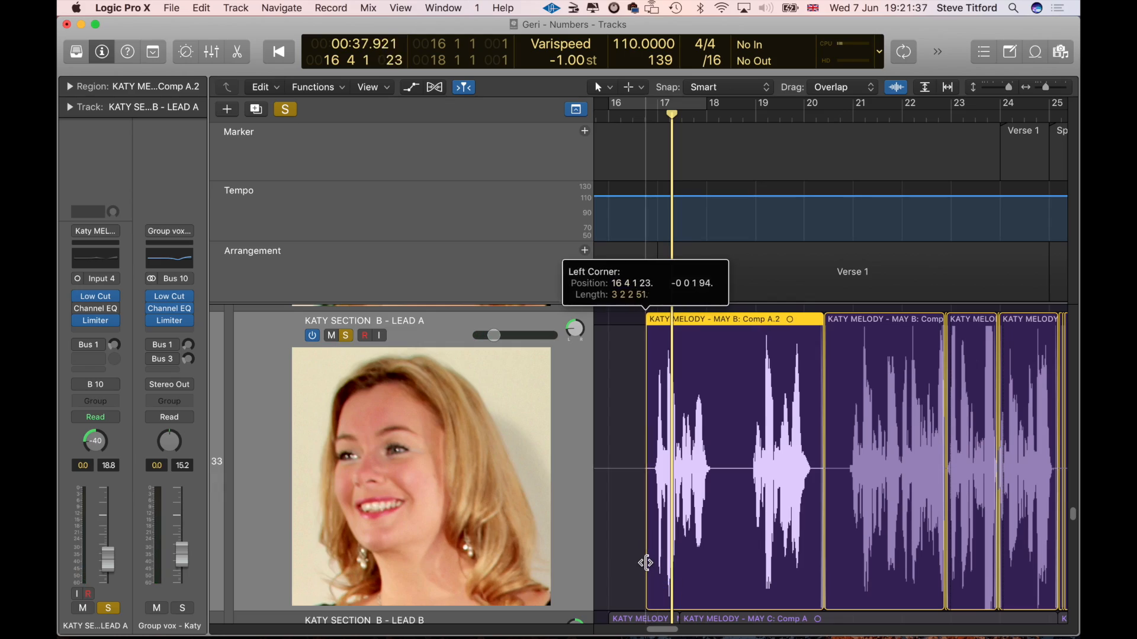
key(comma)
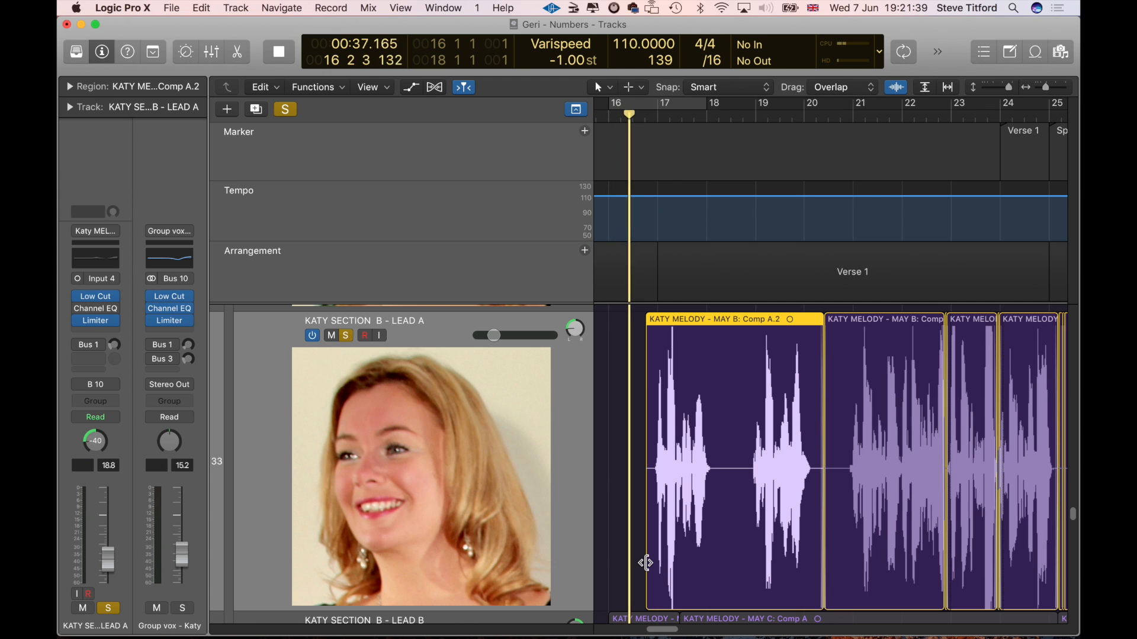
key(space)
drag(645, 563, 645, 563)
key(comma)
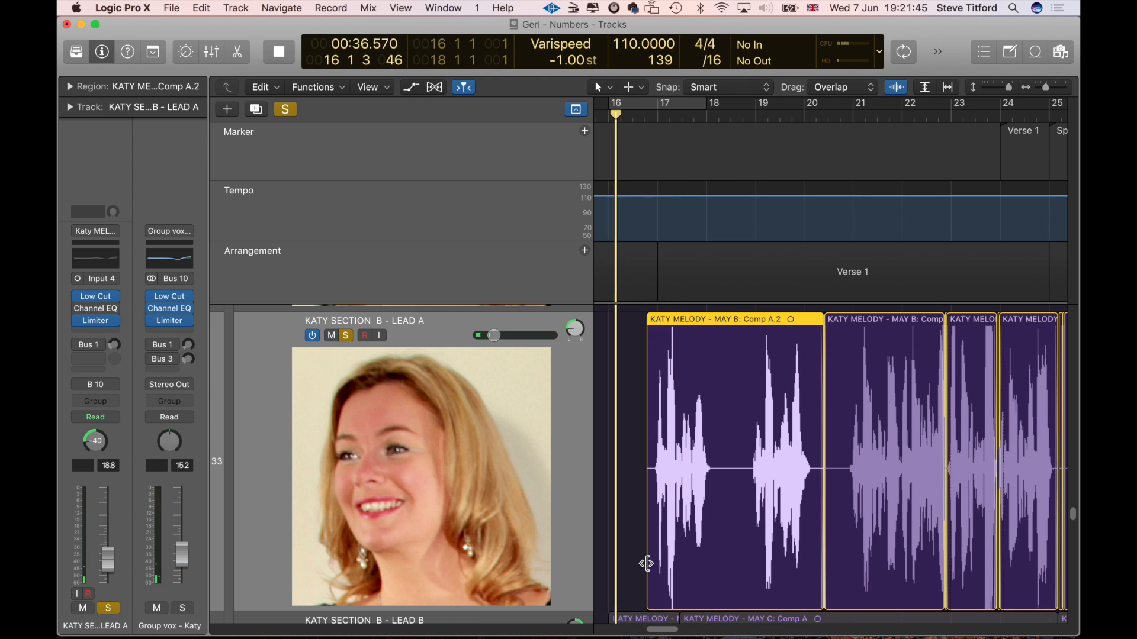
click(626, 497)
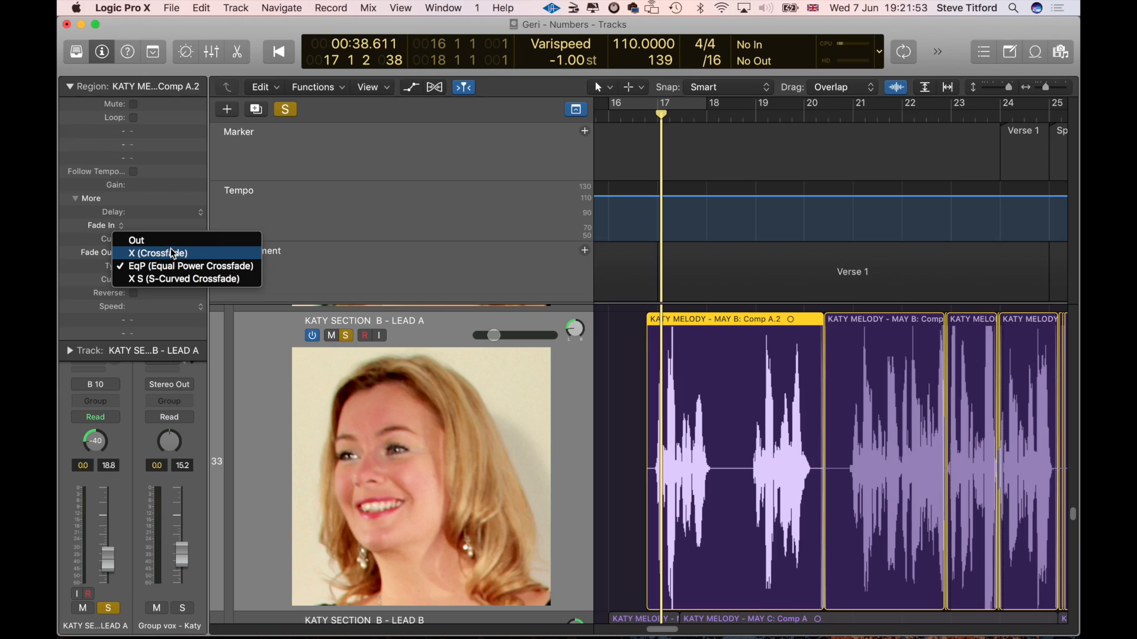
click(171, 244)
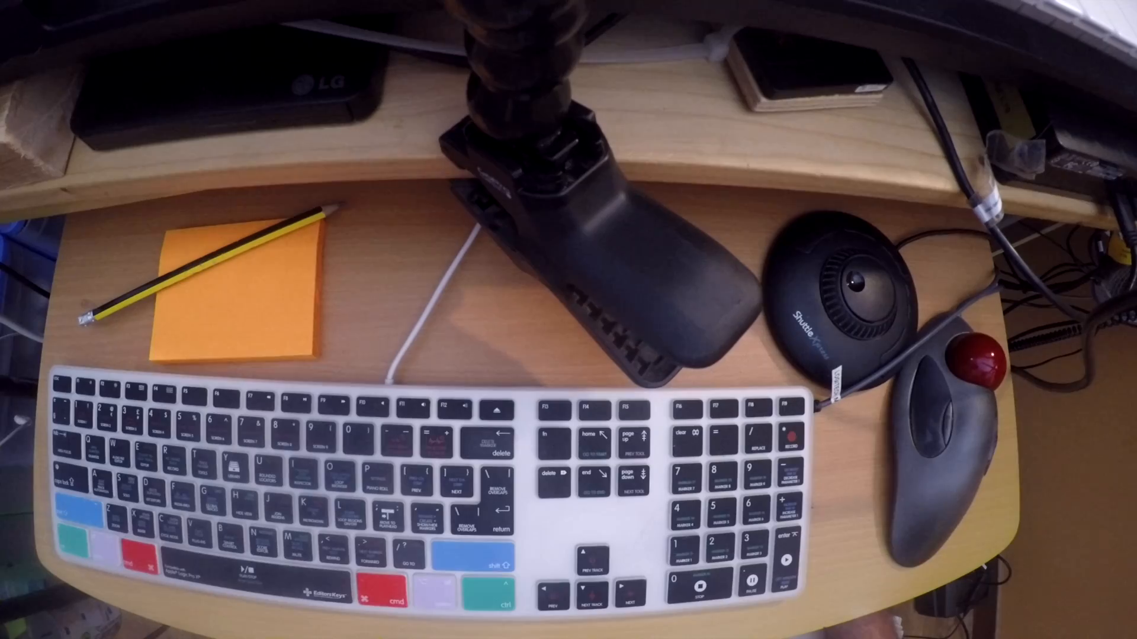
Step: Audition the Lead A vocal through bars 22 to 24 and delete the tiny leftover region just before bar 24
key(space)
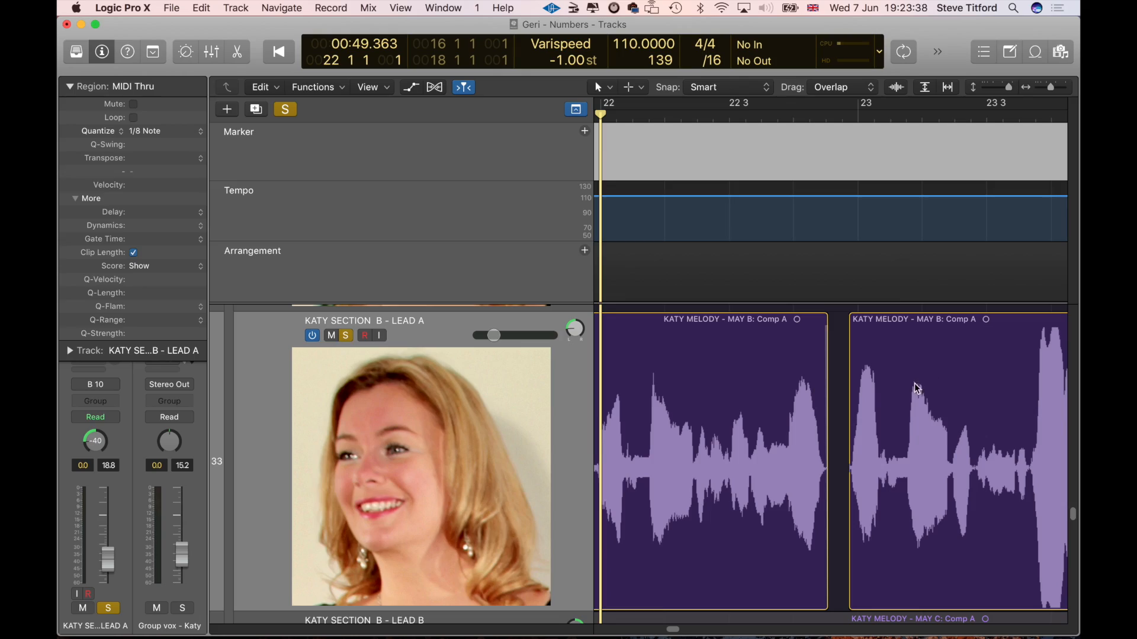
key(space)
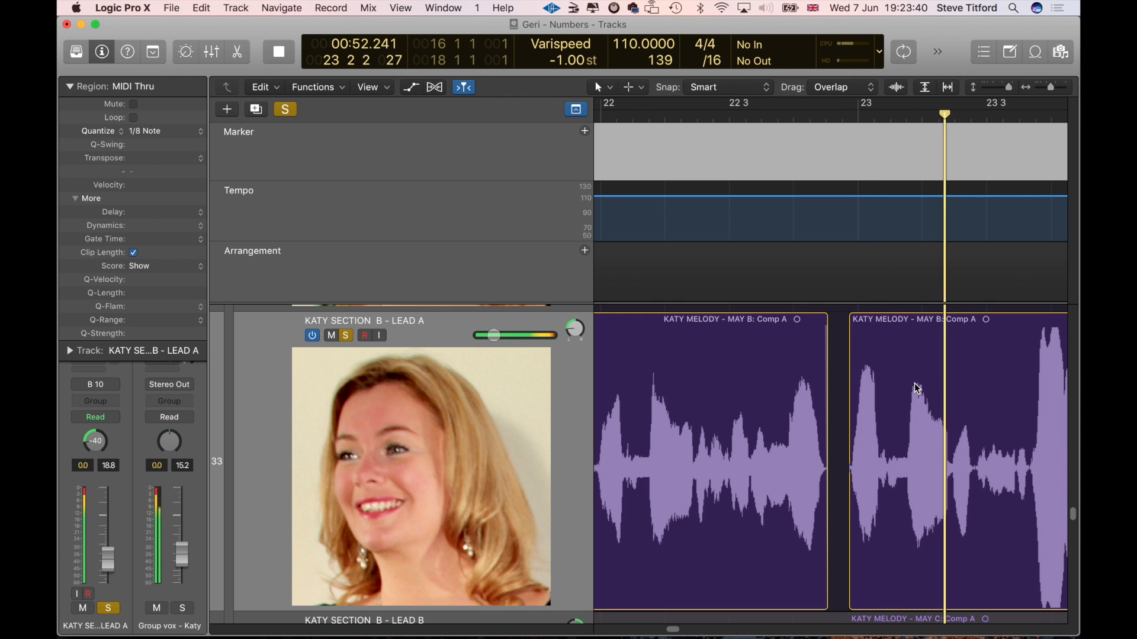
key(space)
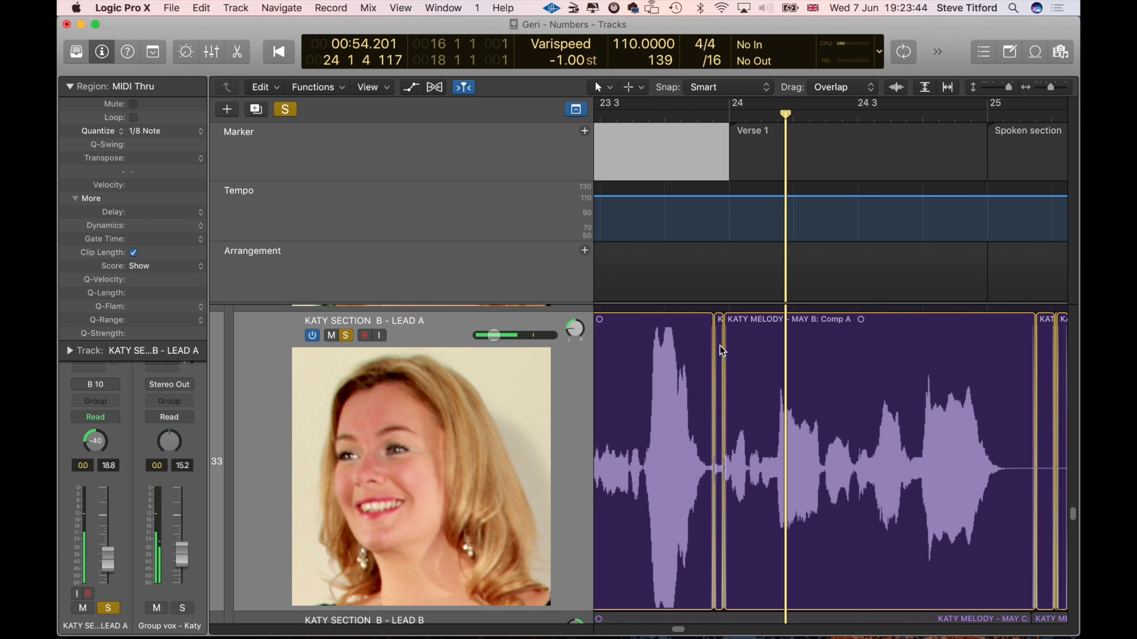
key(space)
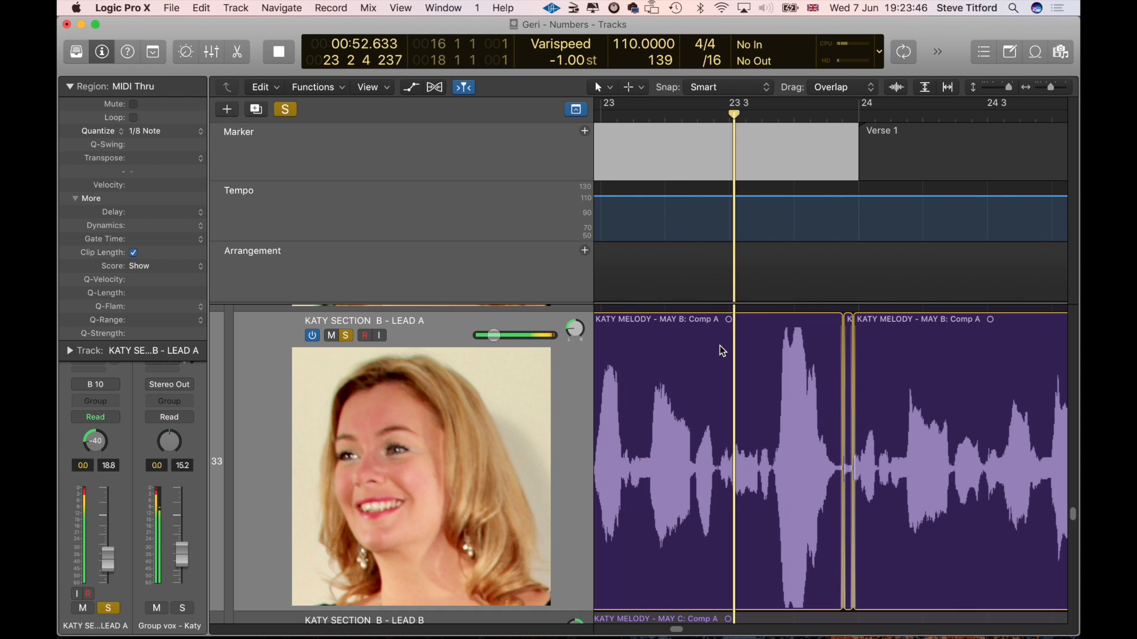
key(space)
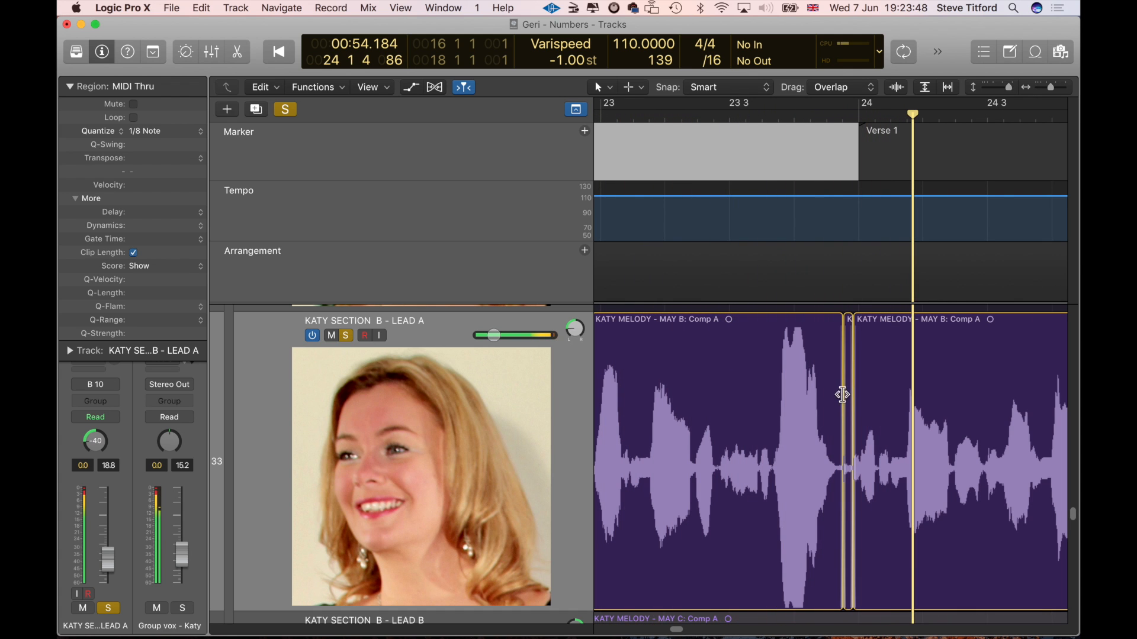
click(844, 391)
key(Delete)
Step: Replay the passage and set the fade type of the region ending just before bar 24 to Out
key(space)
key(space)
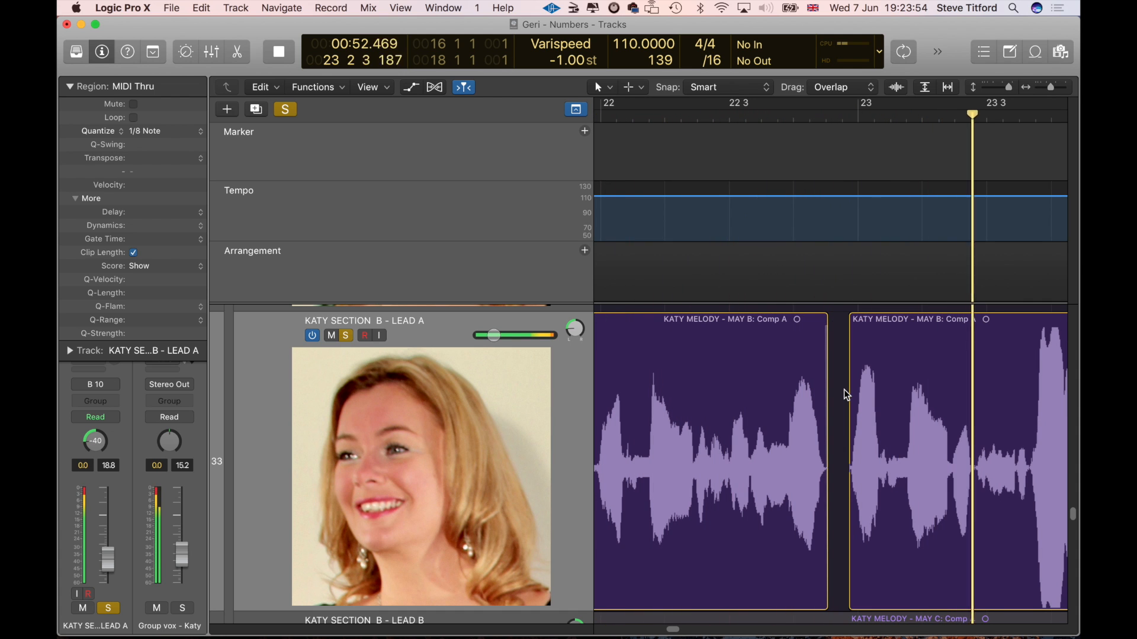
key(space)
click(668, 484)
click(152, 267)
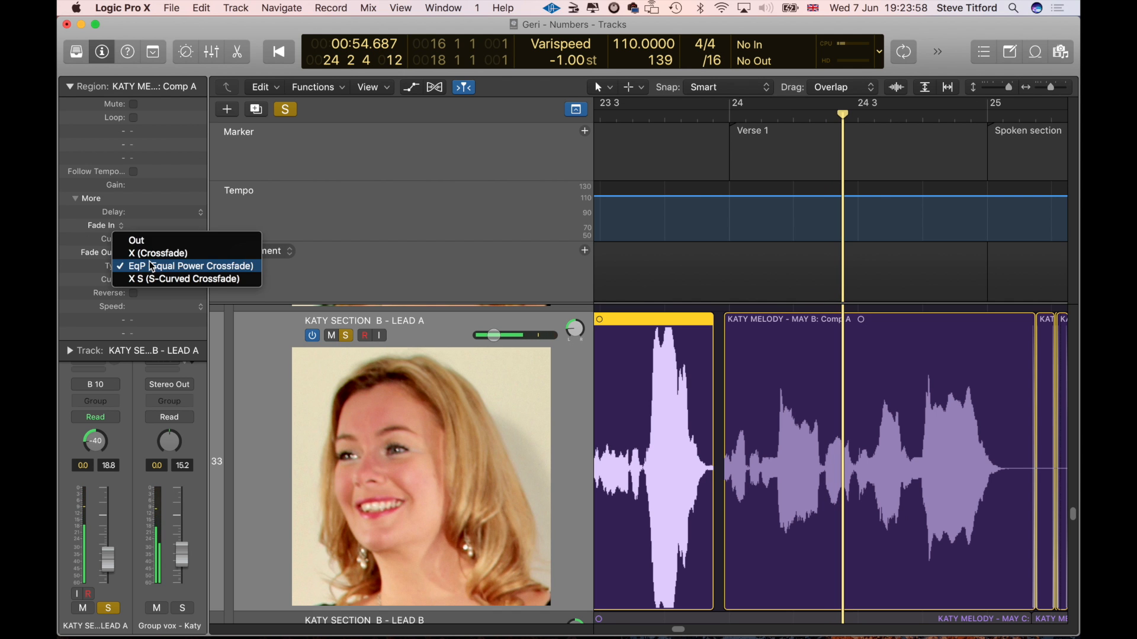
click(158, 241)
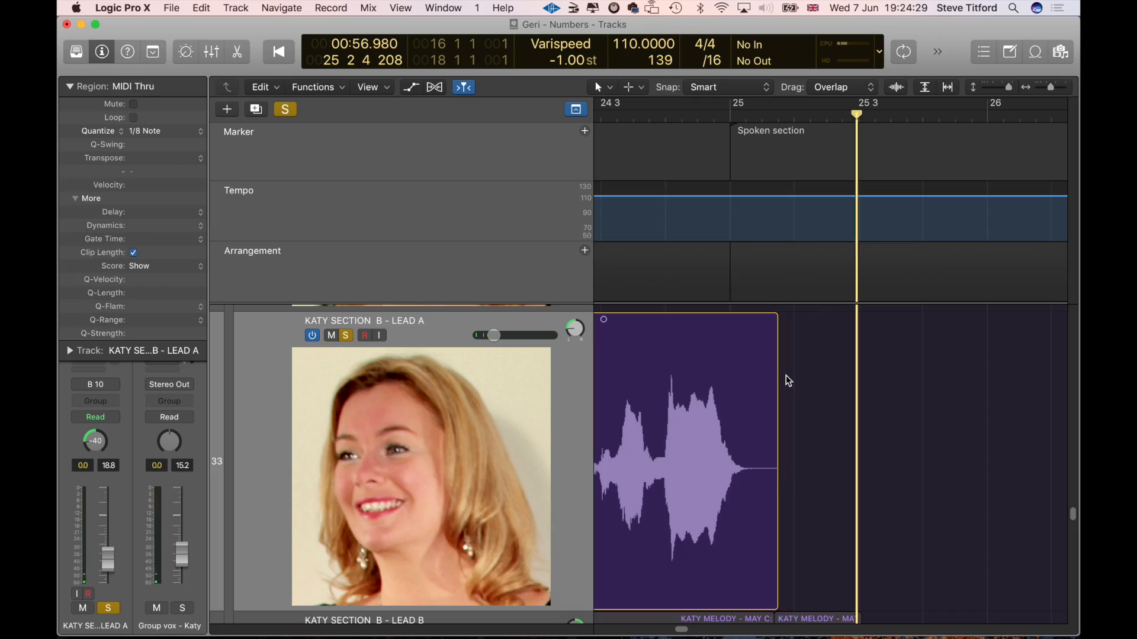
Step: Set the last Lead A region, from bar 24 into the spoken section, to fade type Out with a fade-out of 100
key(shift+Return)
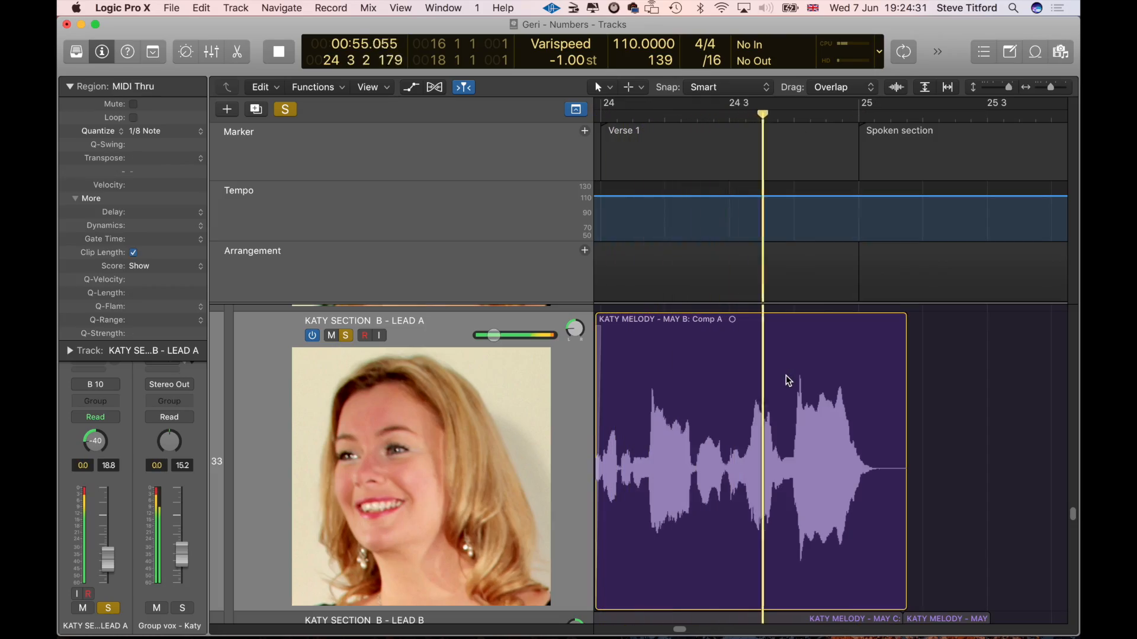
key(space)
click(827, 399)
click(138, 270)
click(151, 233)
text(10)
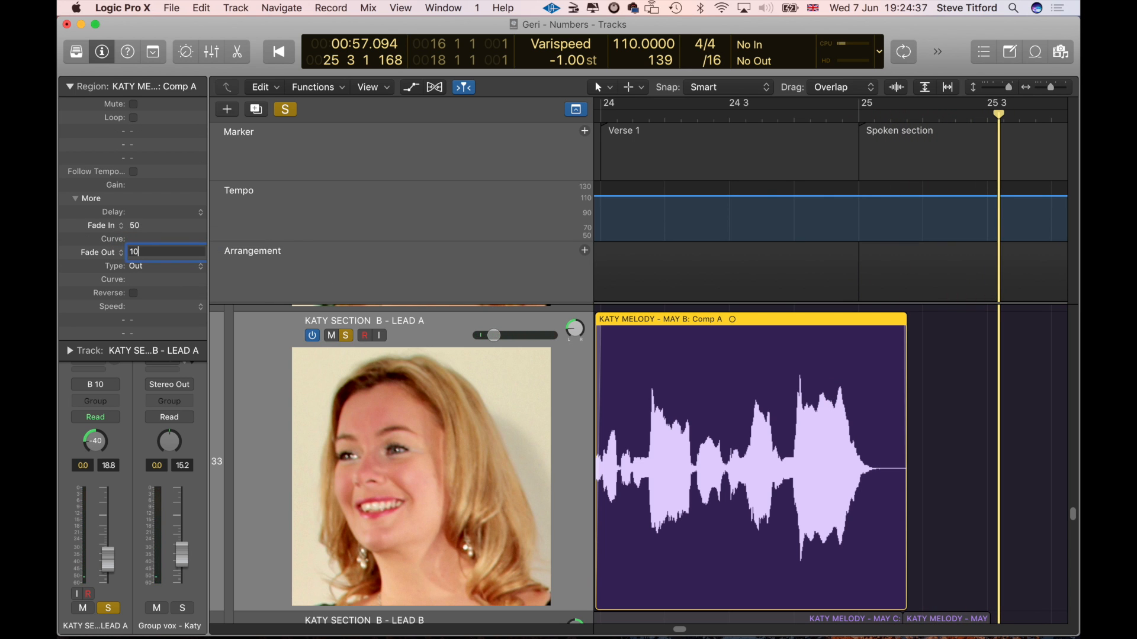
text(0)
key(Return)
Step: Return the playhead to bar 19 and look over the verse's vocal tracks from Section B Lead A down through the Lead VS tracks
key(comma)
key(comma)
key(comma)
key(comma)
key(comma)
key(comma)
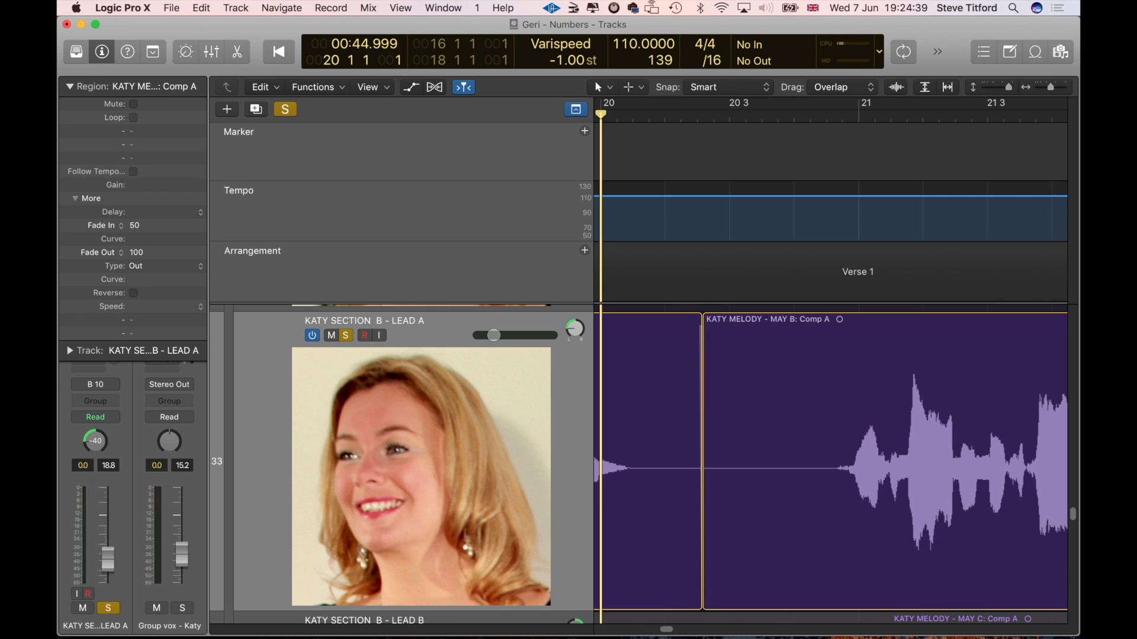
key(comma)
key(comma)
key(comma)
key(comma)
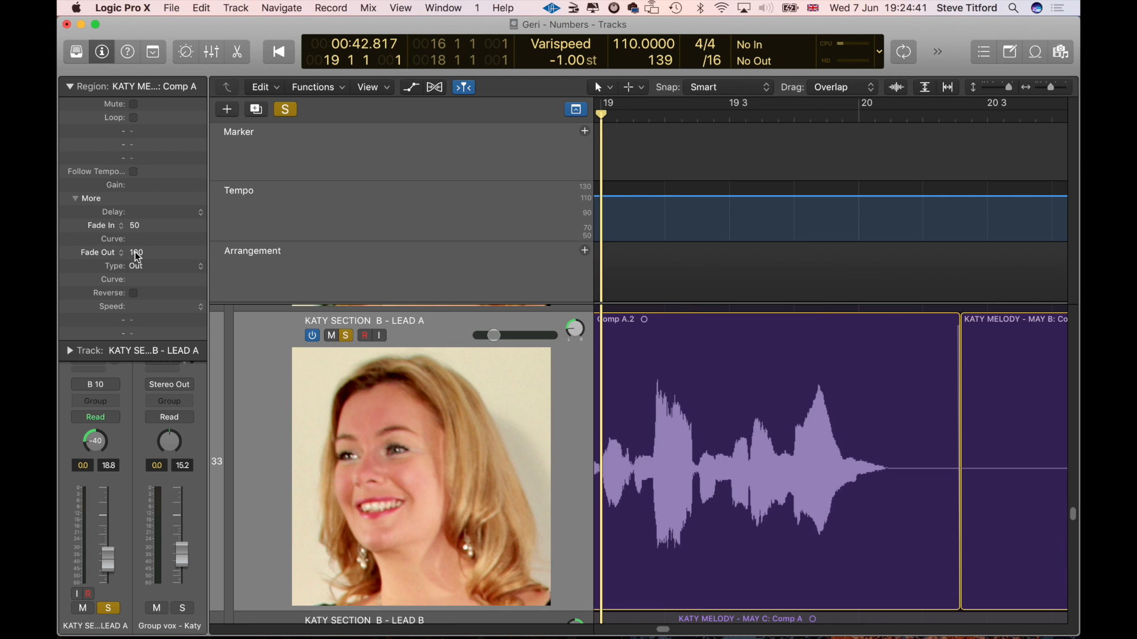
drag(1047, 90, 1041, 90)
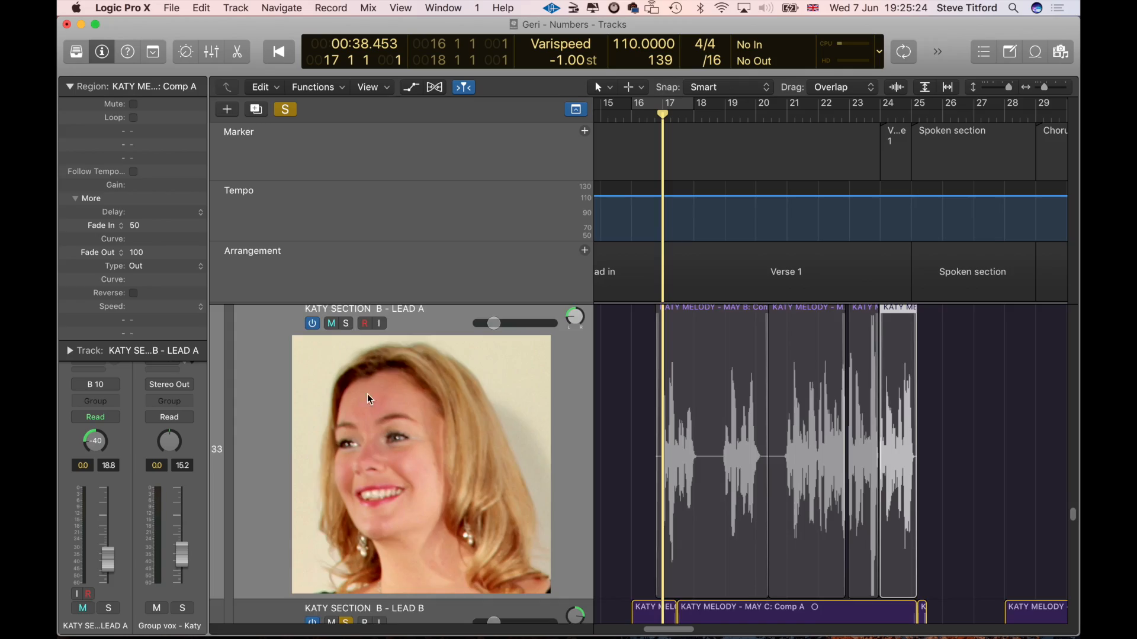
scroll(414, 518, down, 3)
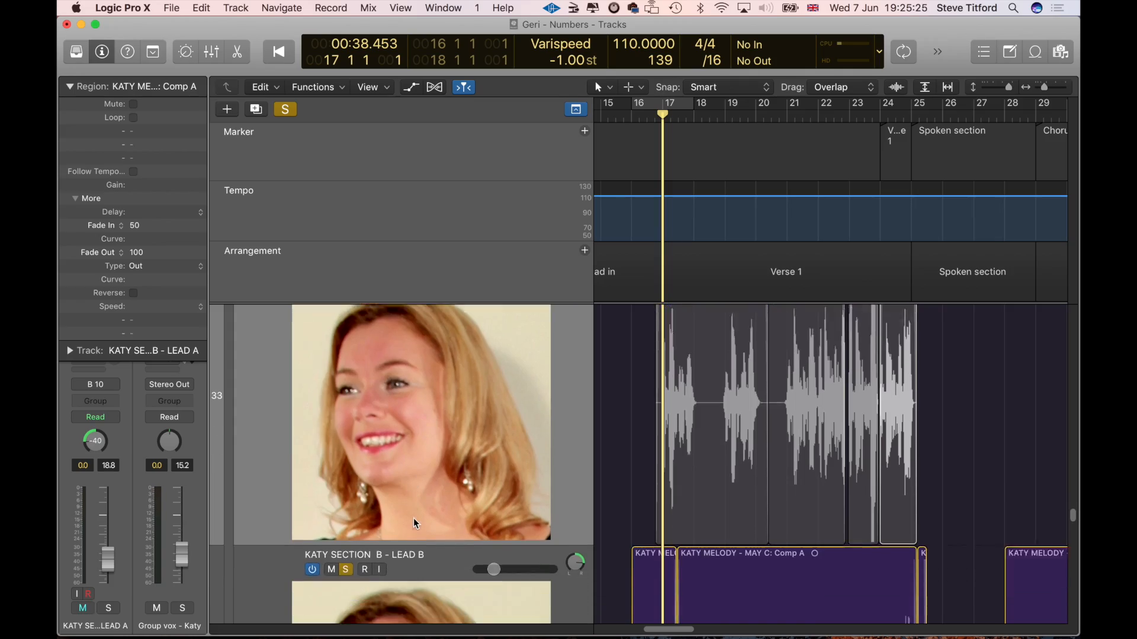
scroll(413, 518, down, 9)
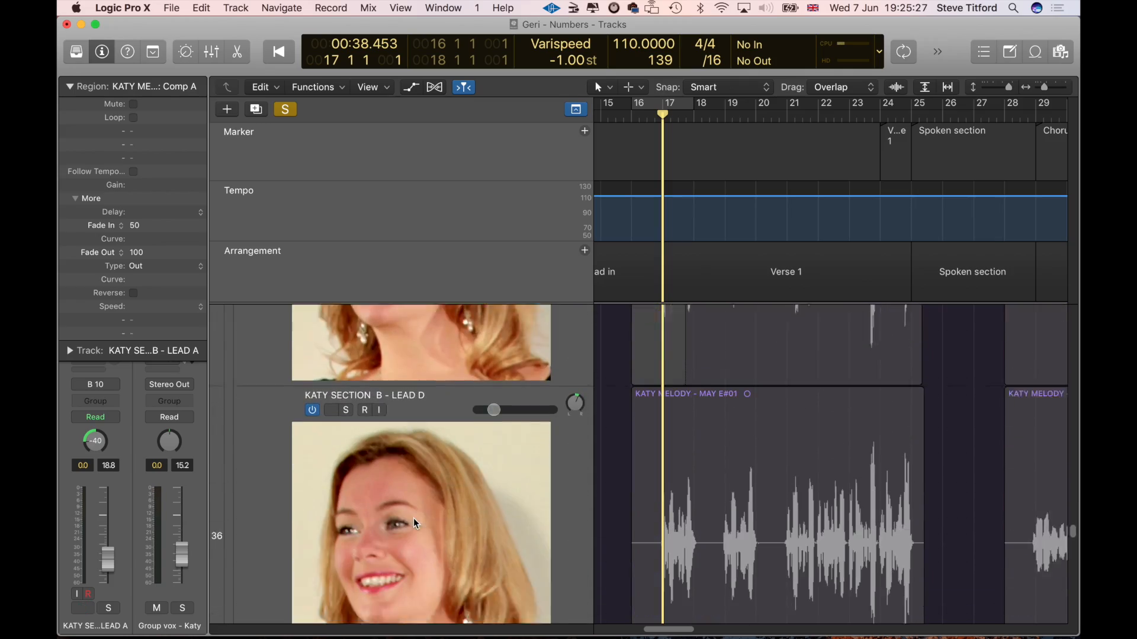
scroll(413, 518, down, 6)
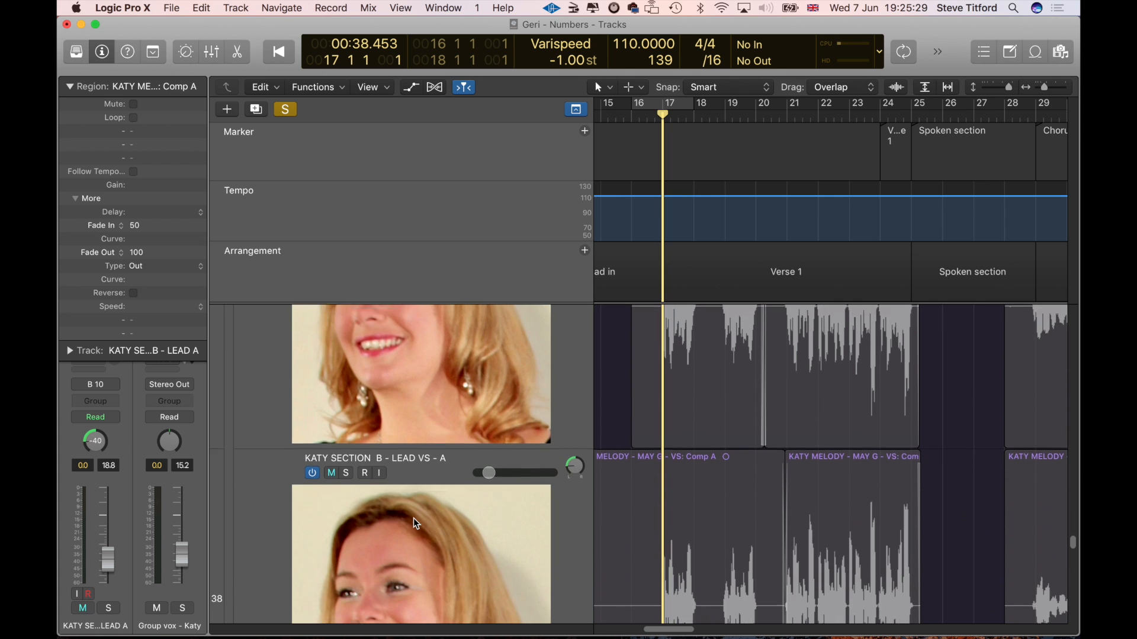
scroll(415, 520, down, 6)
scroll(416, 524, down, 6)
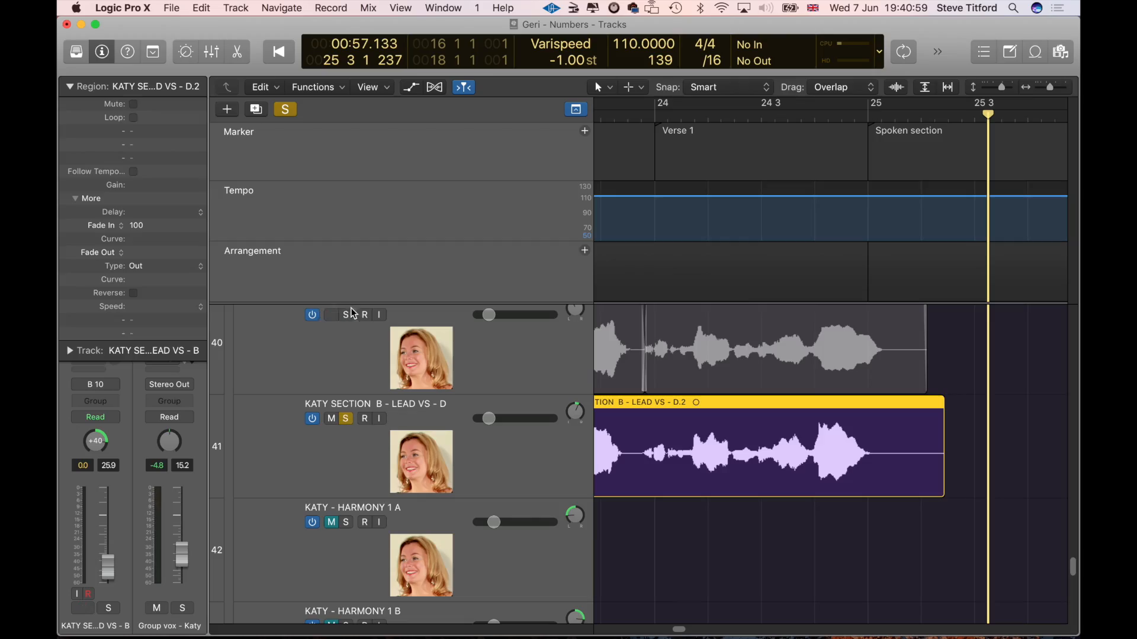
Step: Shrink the Marker, Tempo and Arrangement global tracks to give the vocal tracks more room
drag(351, 305, 380, 172)
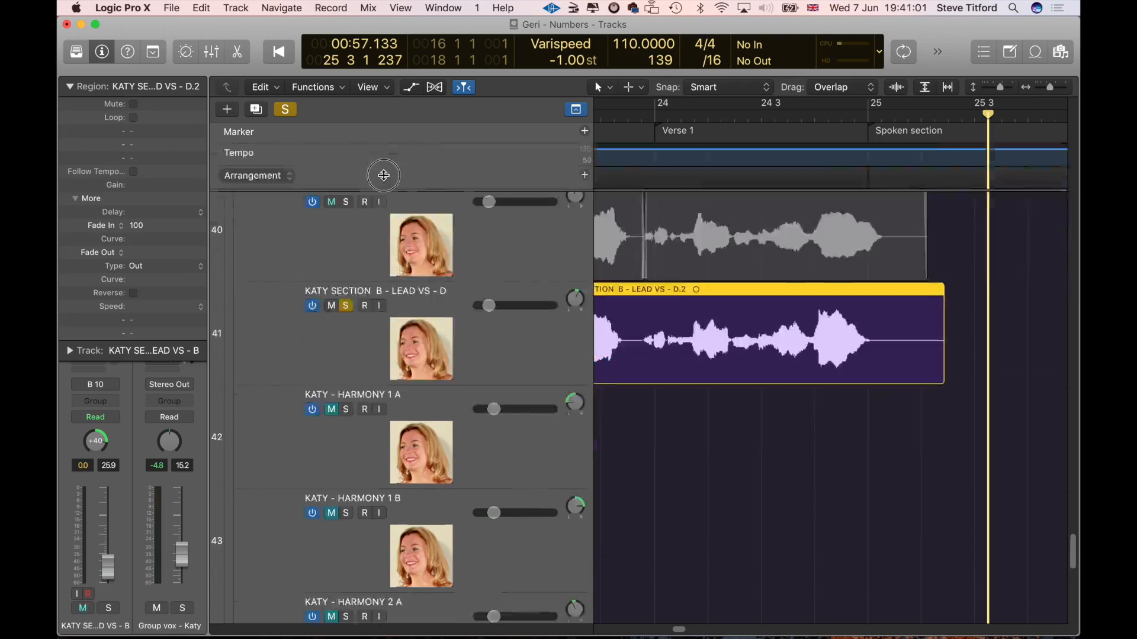
scroll(469, 330, up, 2)
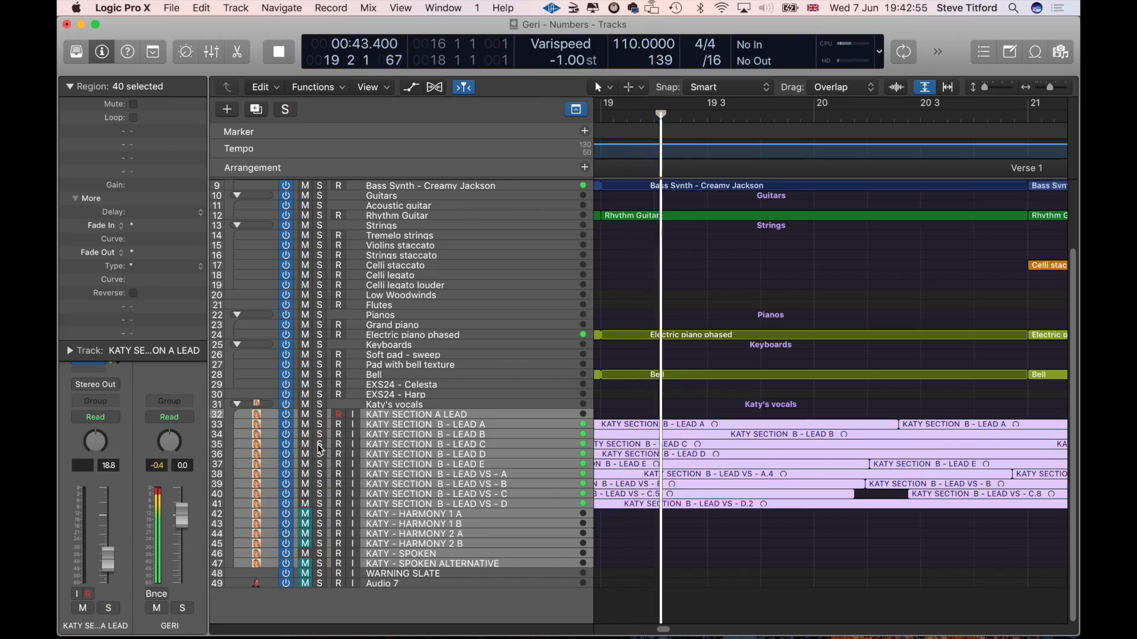
Step: Audition the selected vocal tracks in solo and replace their group selection with the EXS24 - Harp track
key(space)
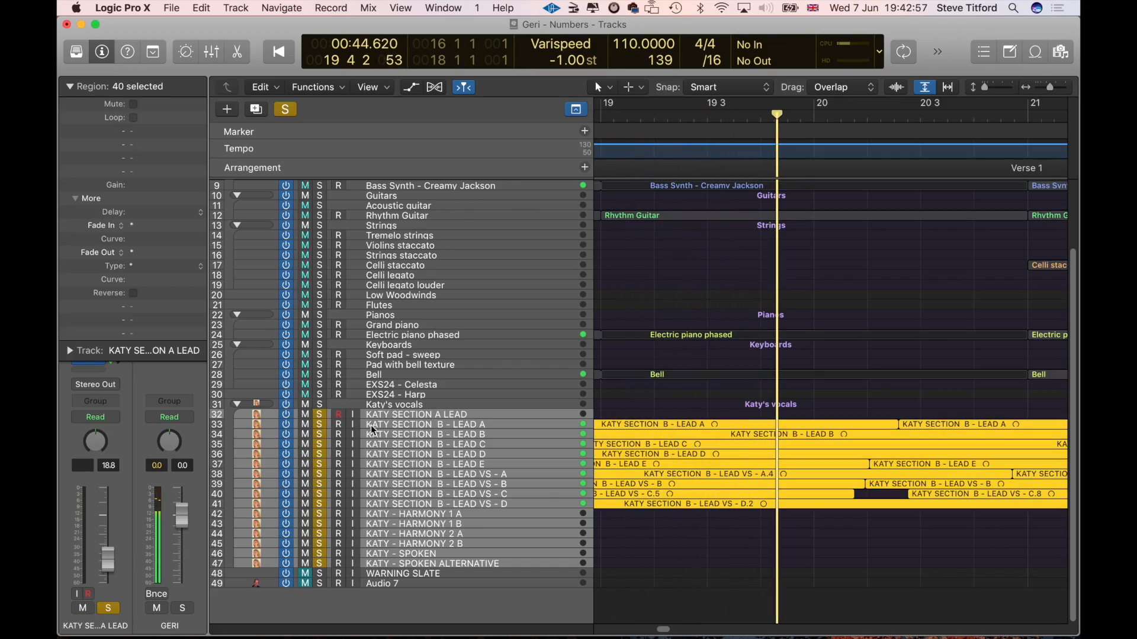
key(space)
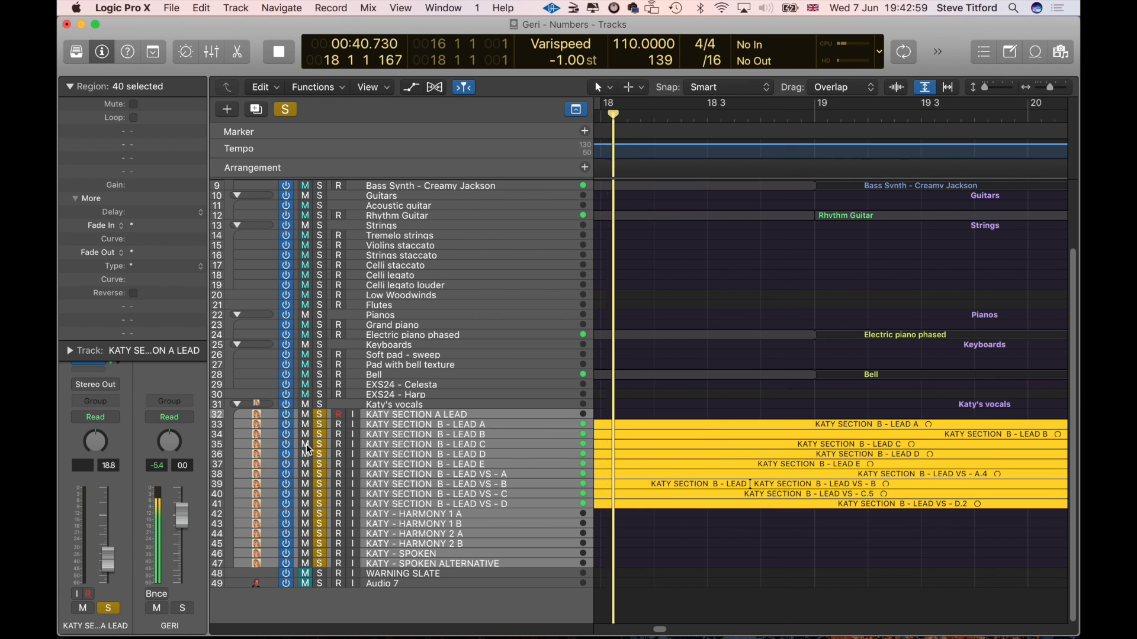
key(Up)
key(Up)
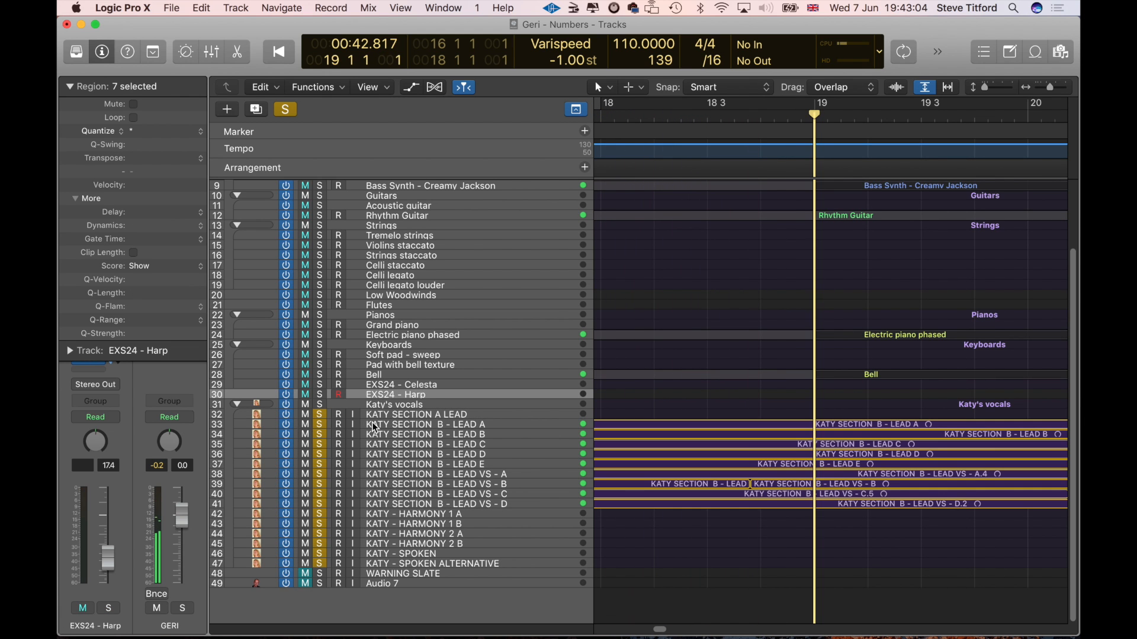
Step: Toggle the mute on the Section B Lead A track off again after a trial mute and replay the soloed vocals
click(305, 424)
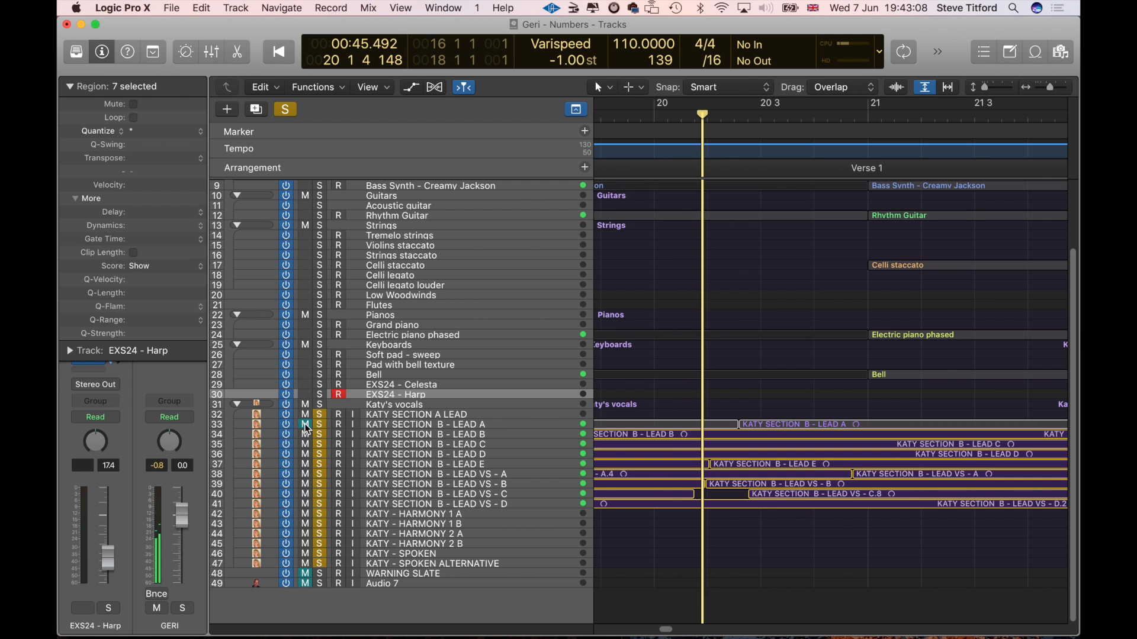
alt+click(305, 424)
key(space)
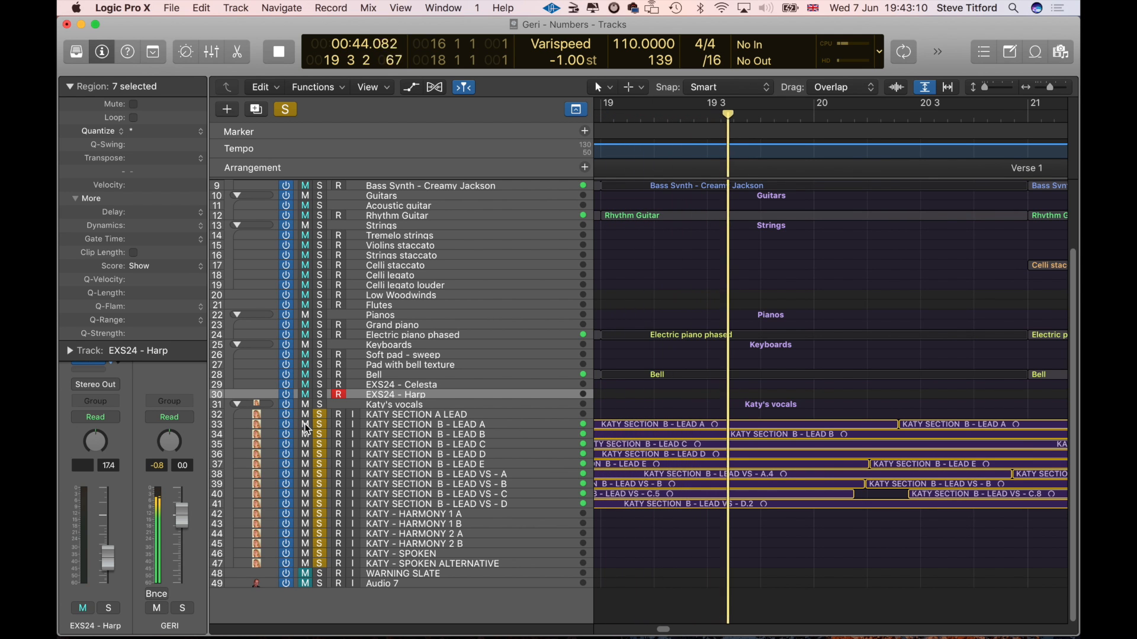
Step: Compare playback of the soloed vocals with the Section B Lead A track muted and unmuted
key(space)
key(space)
key(space)
click(305, 424)
key(space)
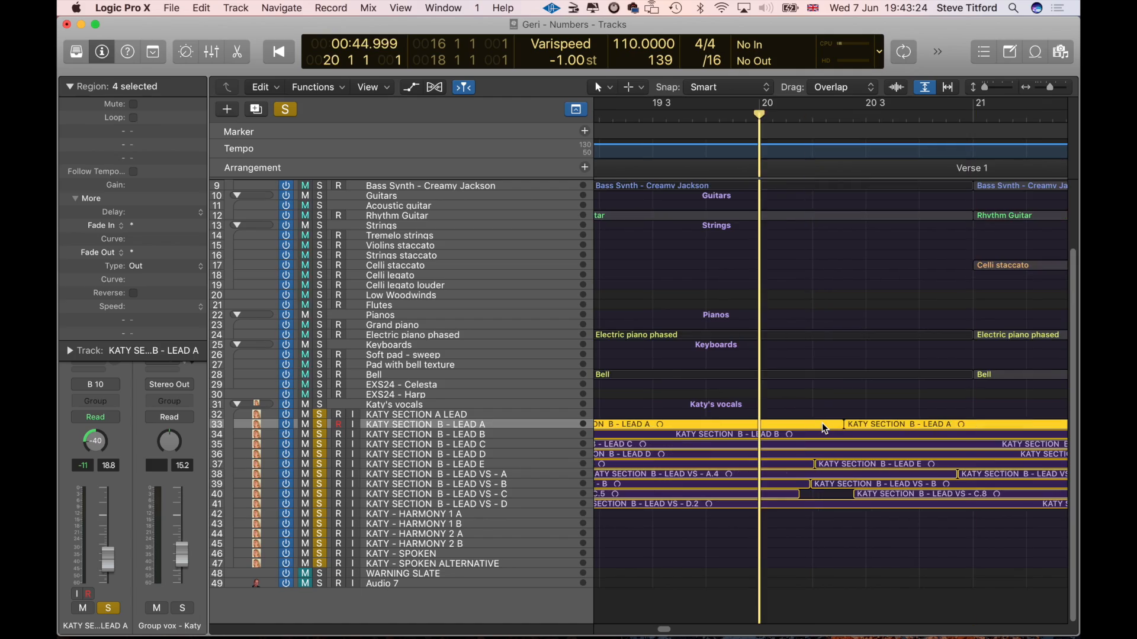
key(space)
click(305, 424)
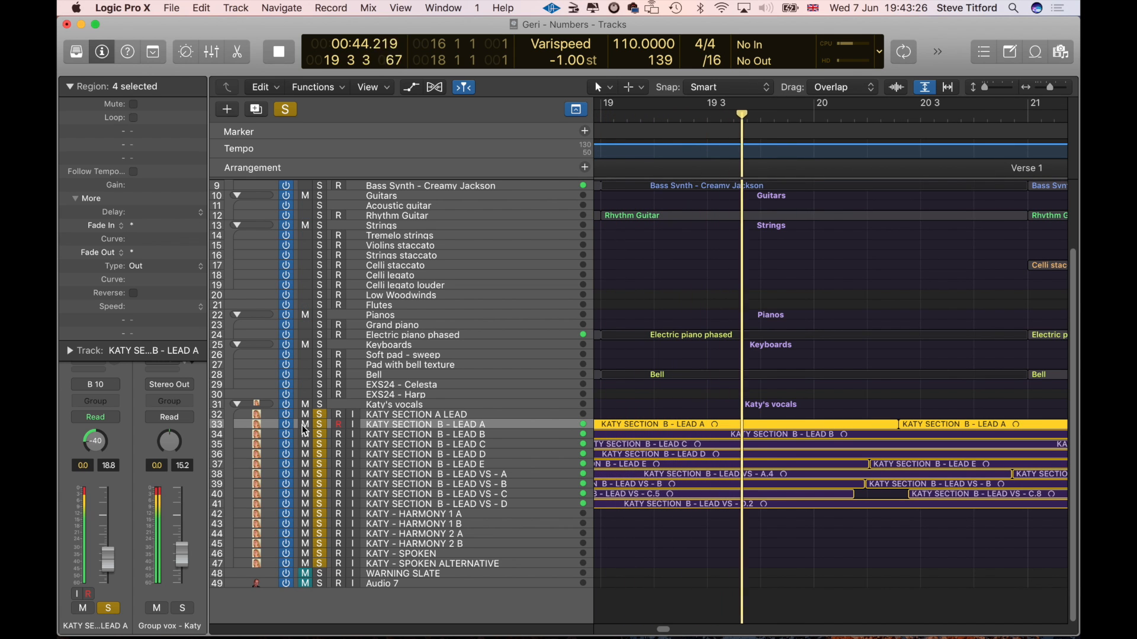
Step: Mute the Section B Lead A track and replay the remaining soloed vocals from bar 19
key(space)
click(304, 425)
key(comma)
key(comma)
key(space)
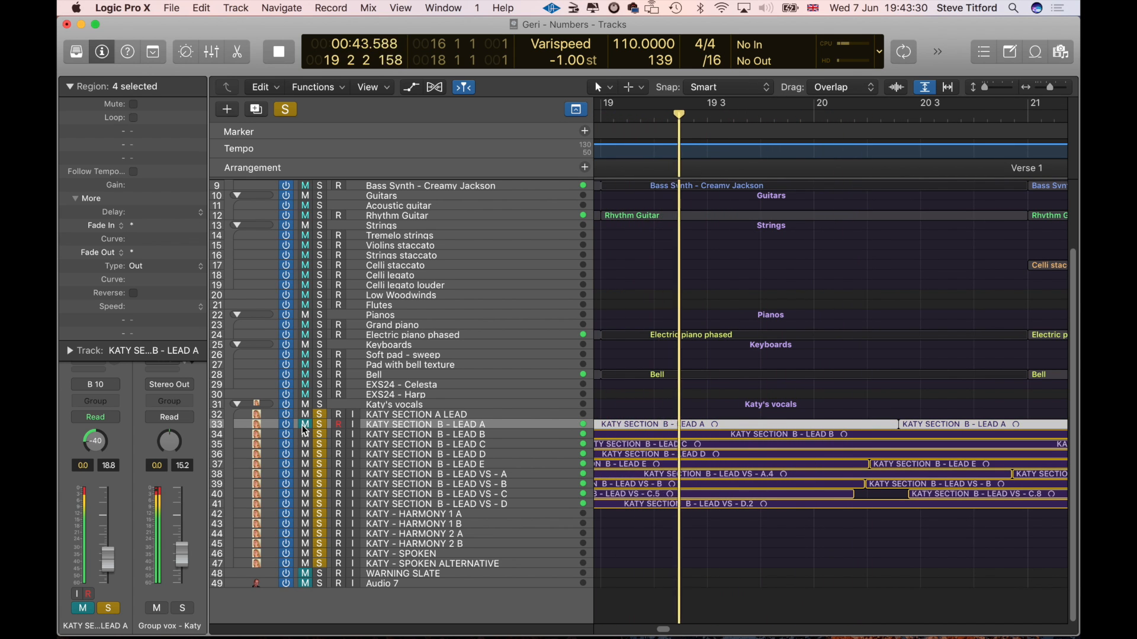
Step: Unmute the Section B Lead A track and replay the full set of soloed vocals from bar 19
key(space)
click(305, 425)
key(comma)
key(period)
key(comma)
key(space)
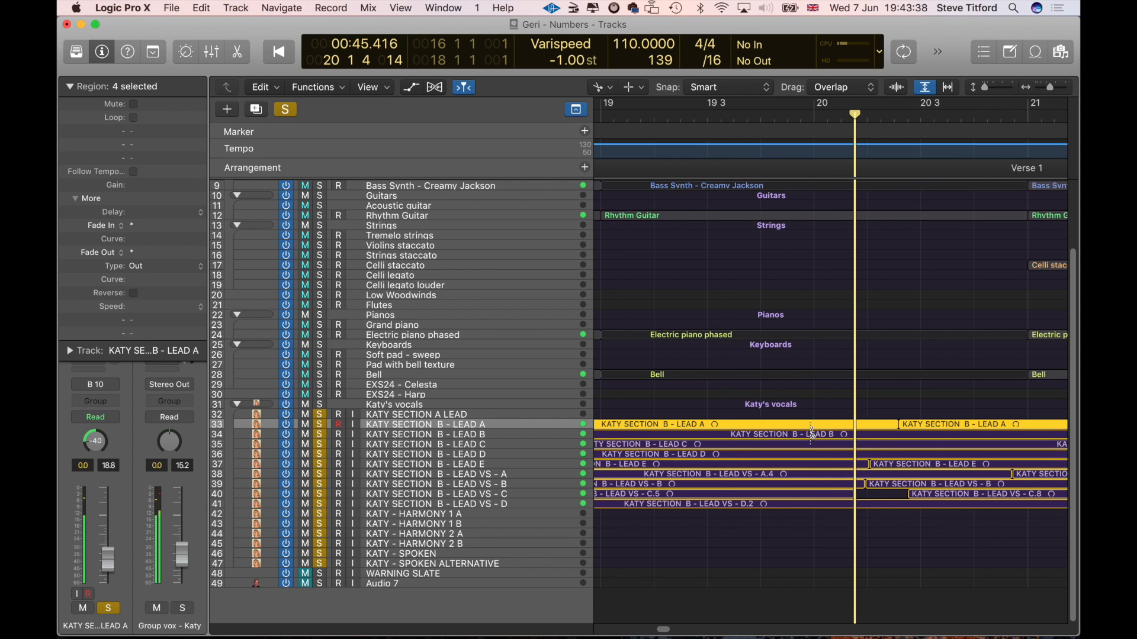
Step: Split the Section B Lead A region at about bar 20 and delete the part leading up to the next region
drag(817, 435, 813, 434)
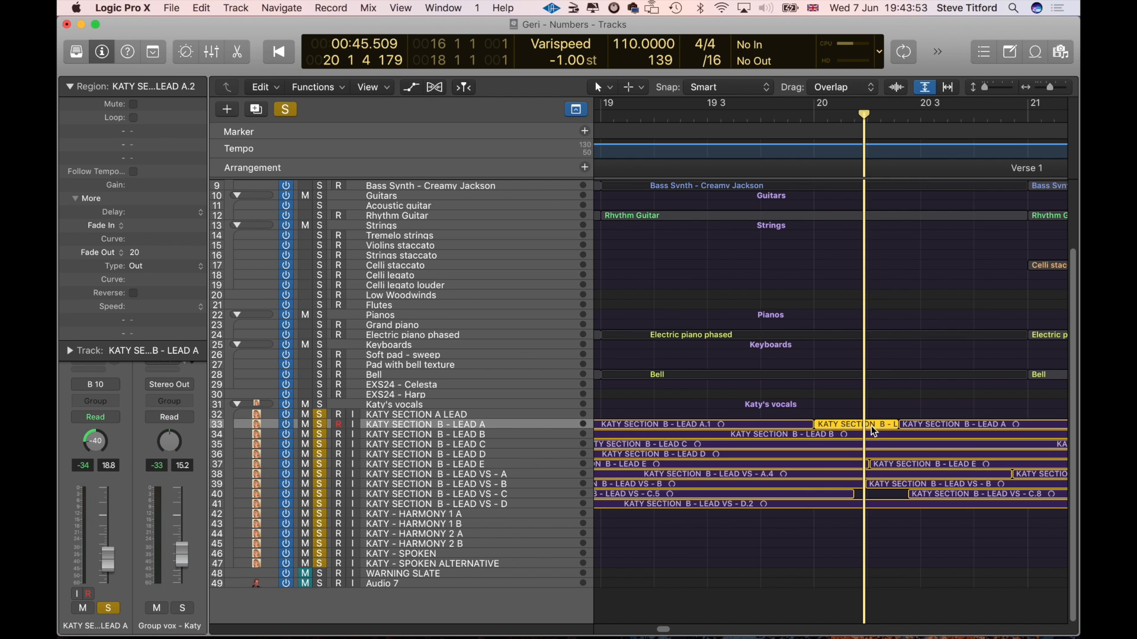
key(Delete)
click(775, 425)
Step: Clear all track solos, solo only the Section B Lead A track and play it from bar 19
key(shift+Return)
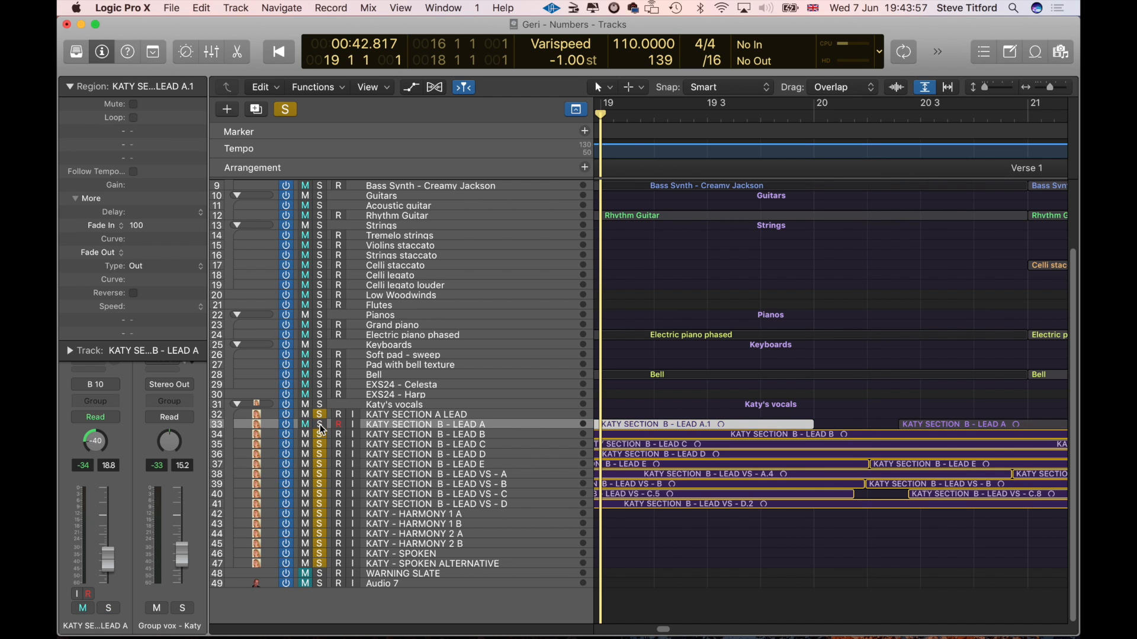
click(739, 397)
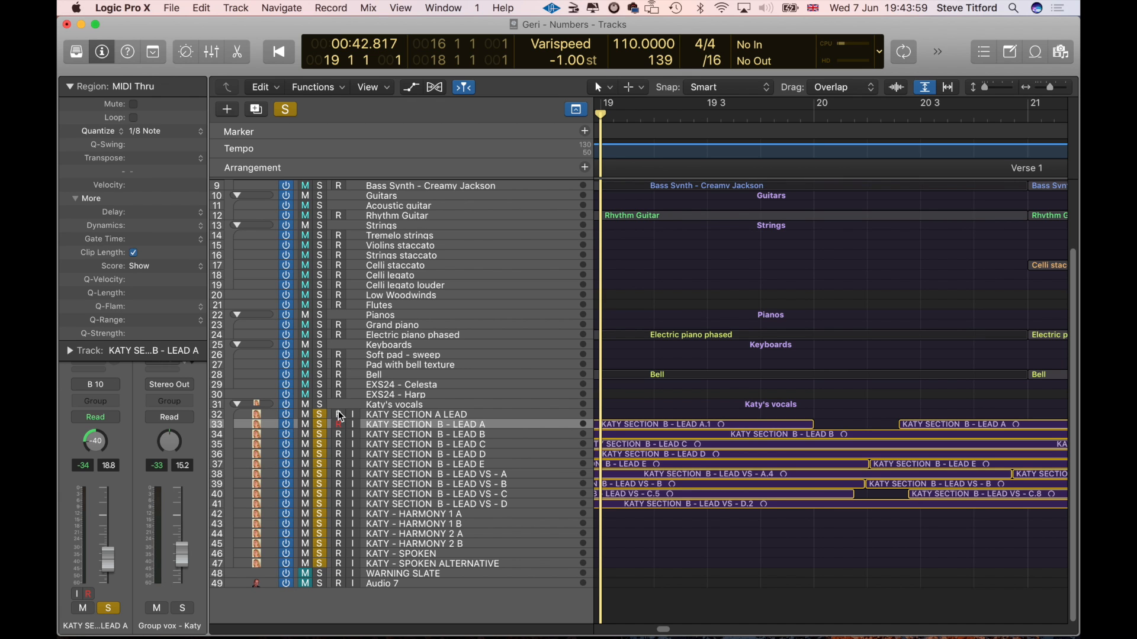
click(286, 115)
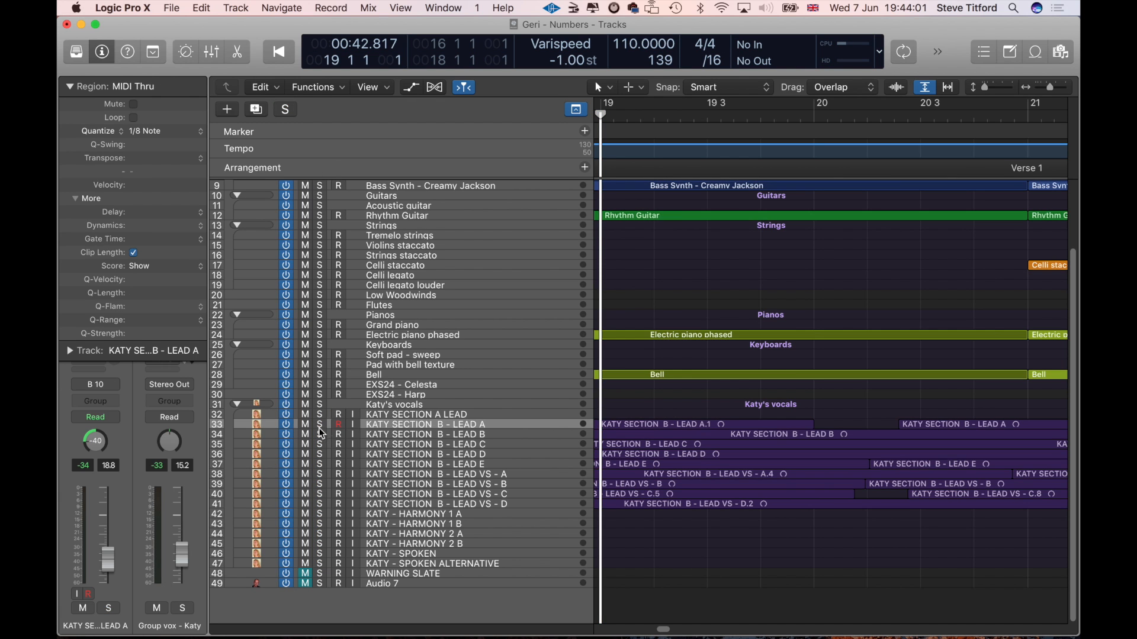
click(319, 427)
key(space)
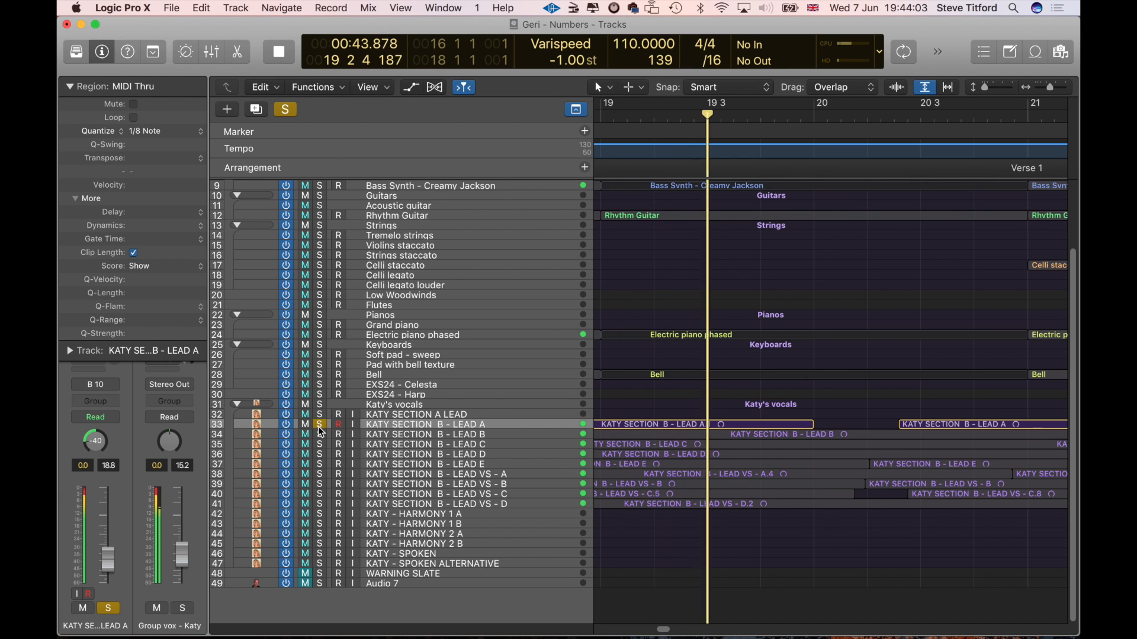
key(space)
Step: Set the fade out of the trimmed Section B Lead A region ending at bar 20 to 500 and replay it
click(679, 430)
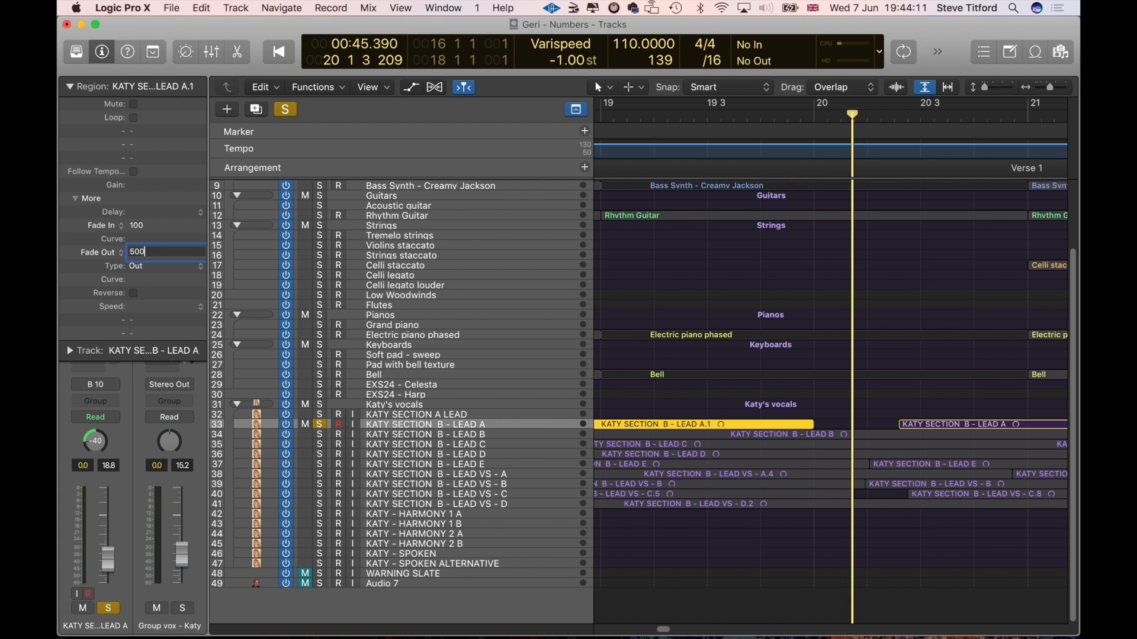
key(Return)
key(space)
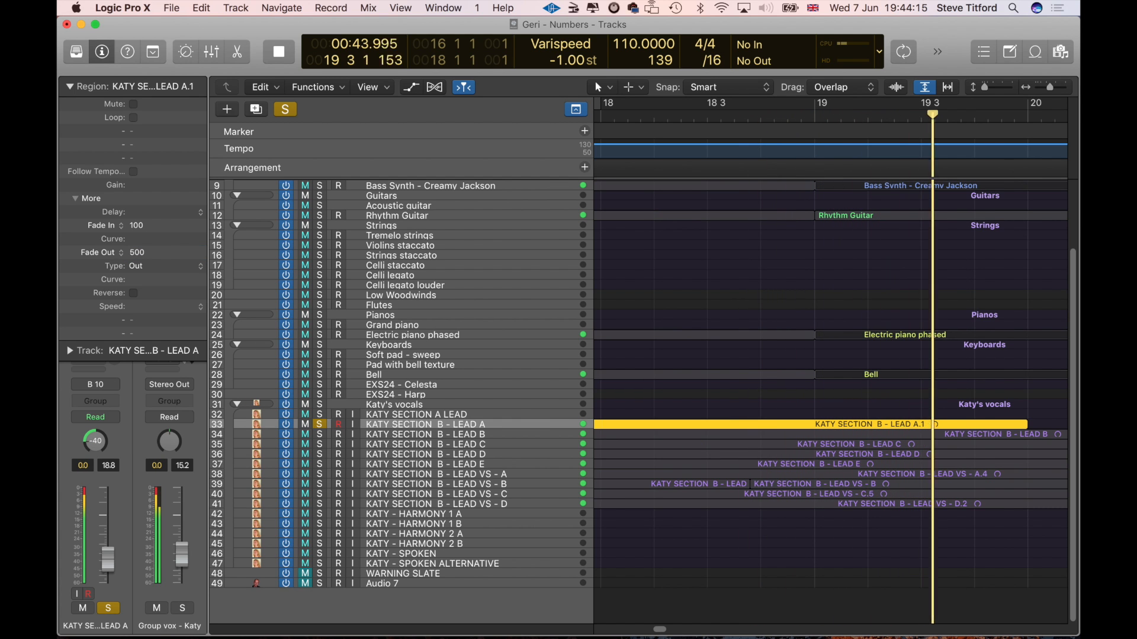
key(space)
key(comma)
key(comma)
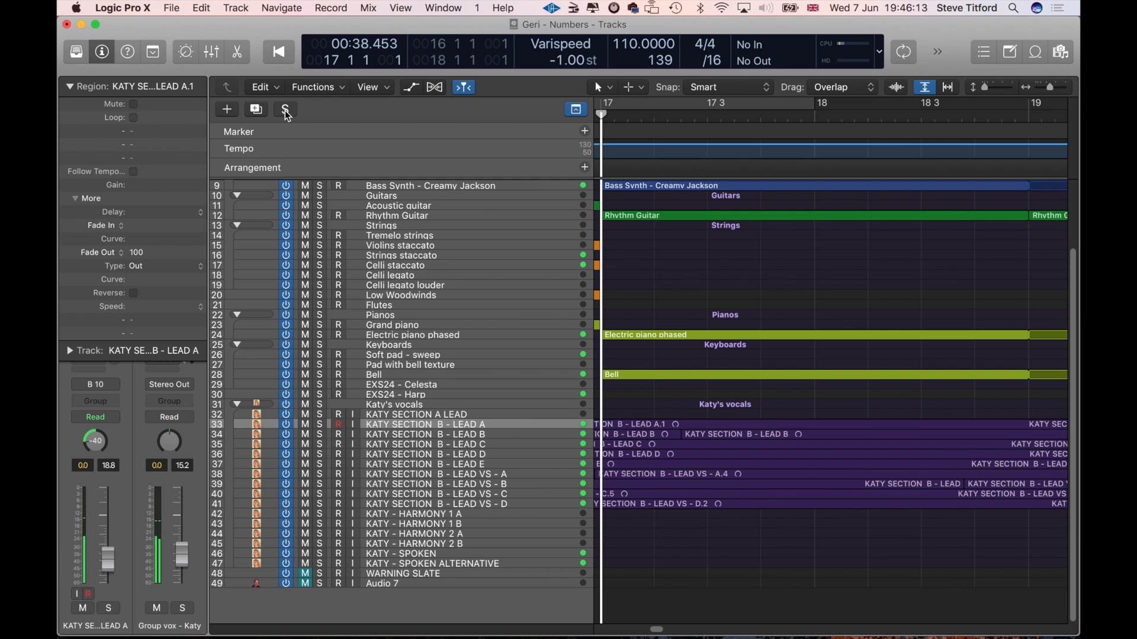
Step: Select the Section B tracks from Lead A through Lead VS - D and play them in the full mix from bar 16
click(465, 424)
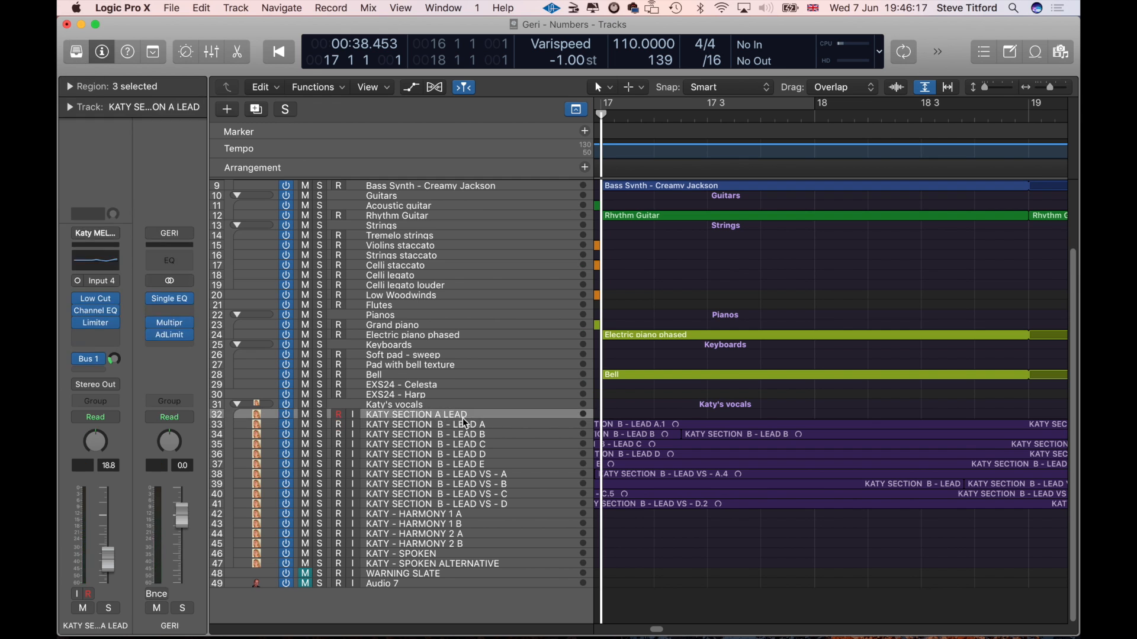
shift+click(459, 503)
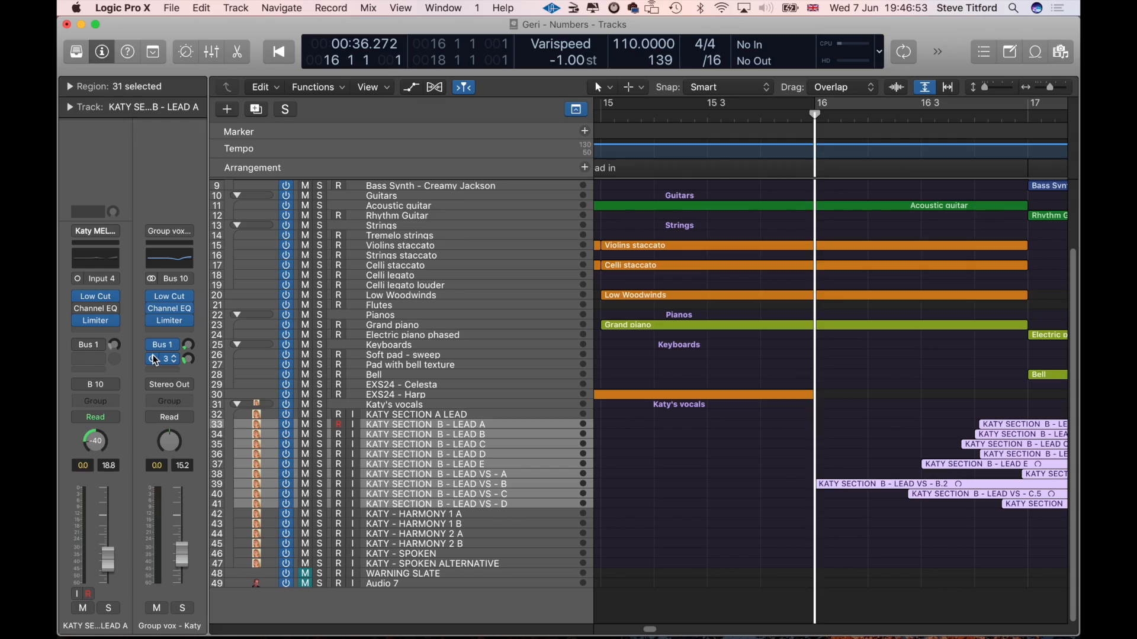
key(space)
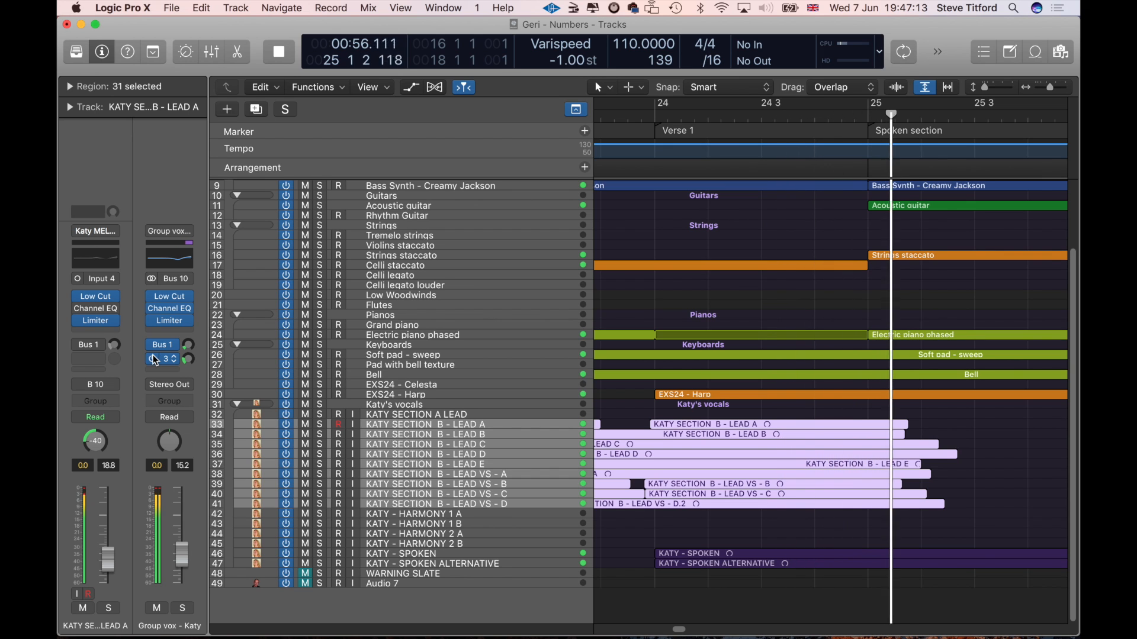
key(space)
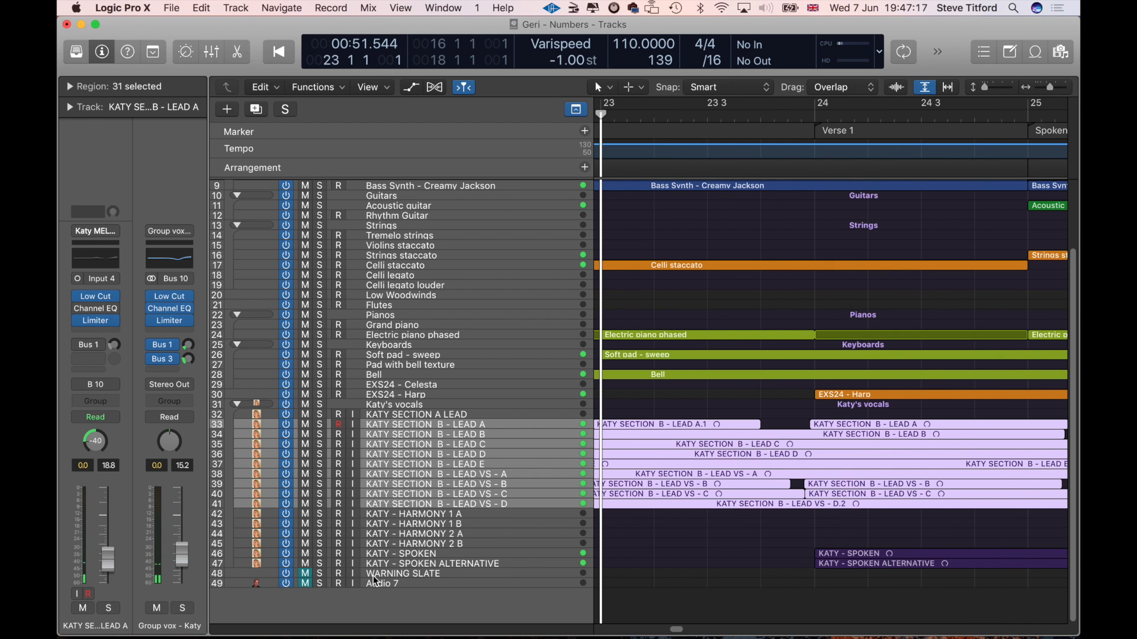
Step: Audition the Spoken and Spoken Alternative vocal tracks in solo, return to bar 24 and clear the solo
click(399, 546)
click(392, 552)
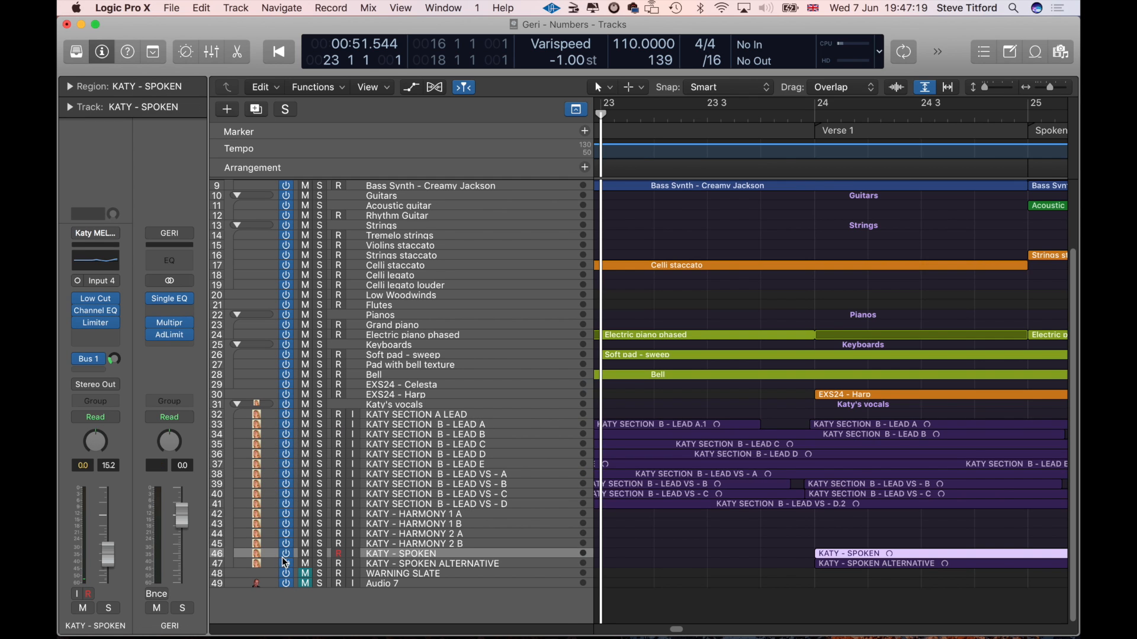
click(320, 555)
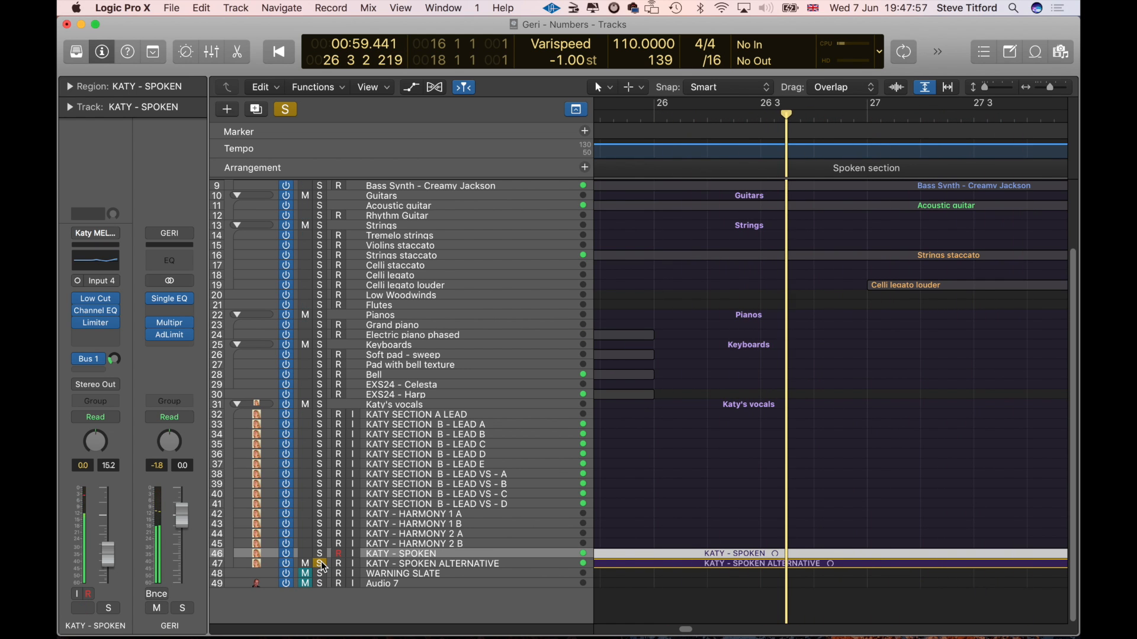
key(comma)
key(comma)
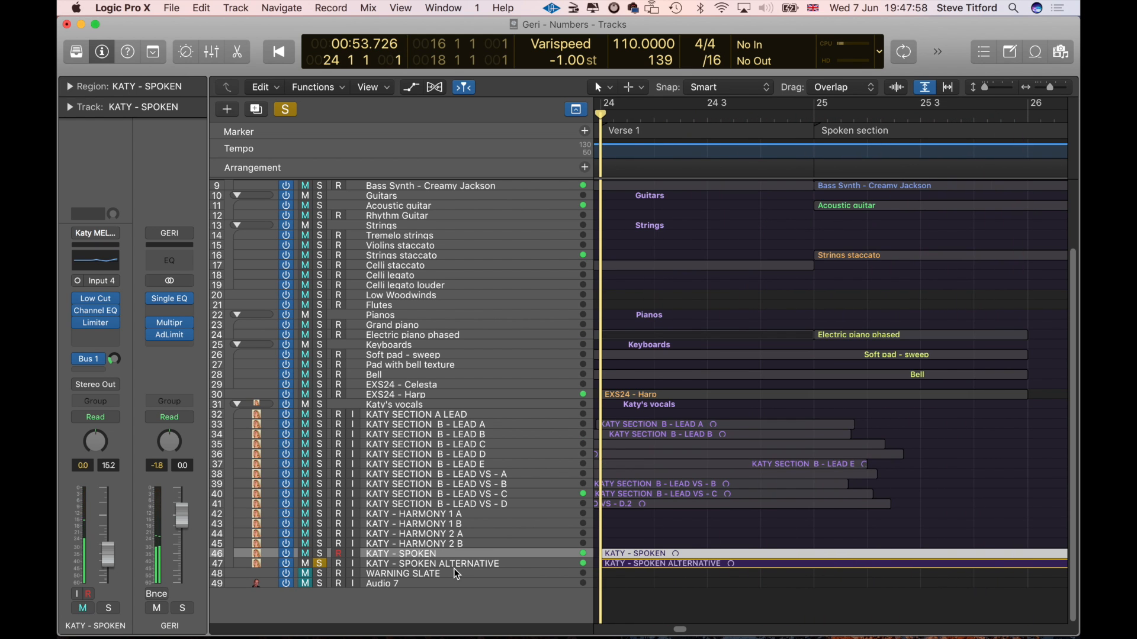
click(320, 563)
Step: Move the playhead to bar 25 and mute the region on the Spoken track that starts at bar 24
click(805, 529)
scroll(729, 542, left, 5)
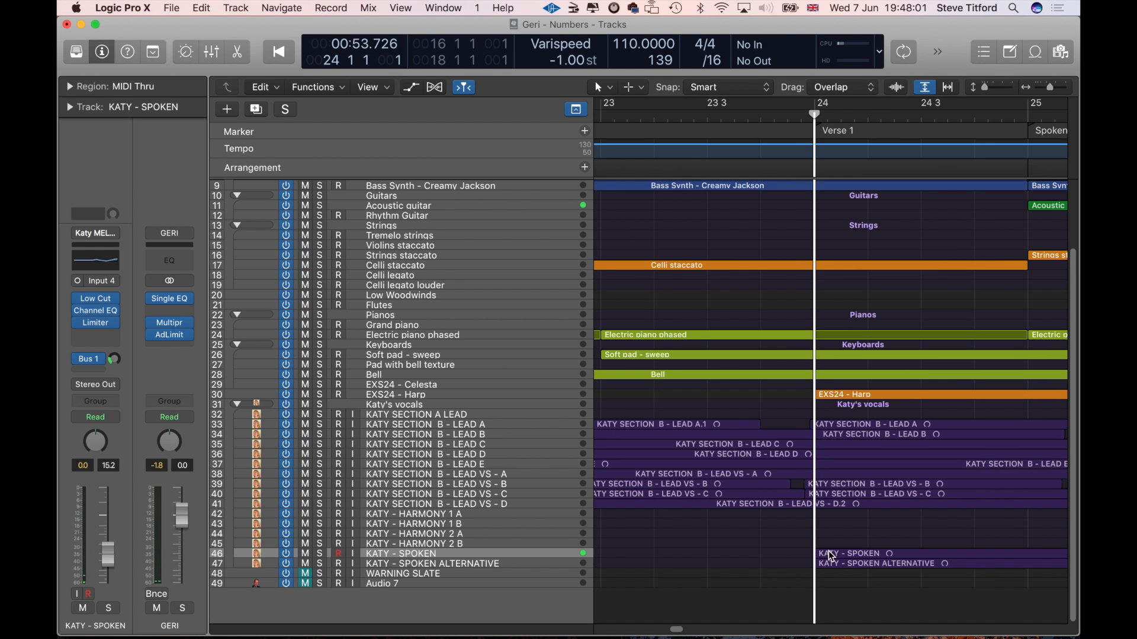
key(period)
key(comma)
key(period)
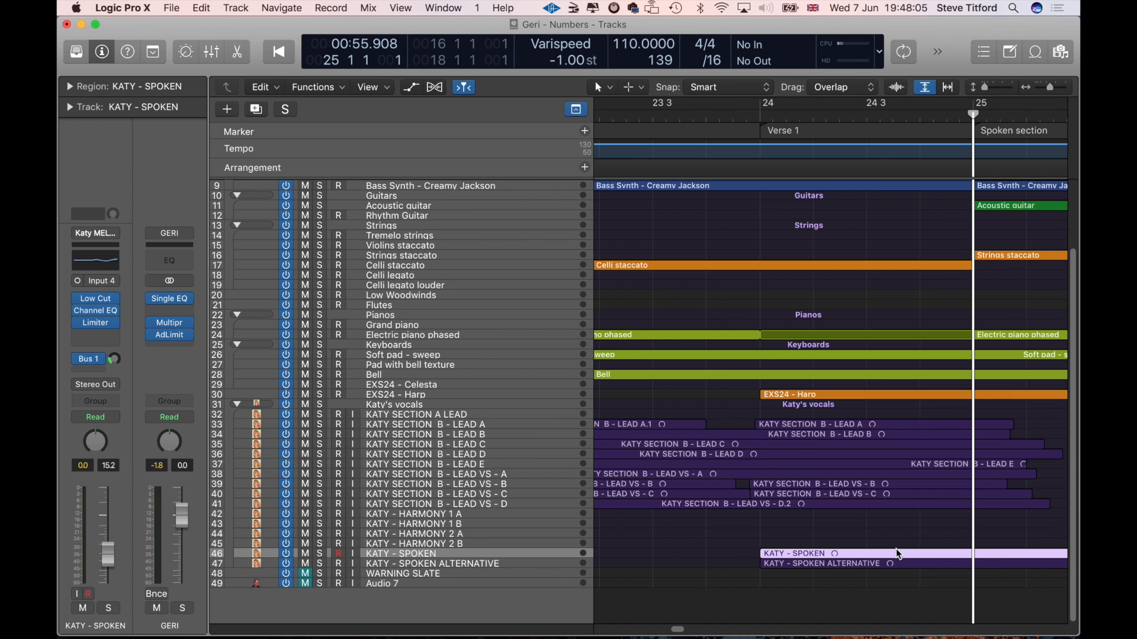
key(space)
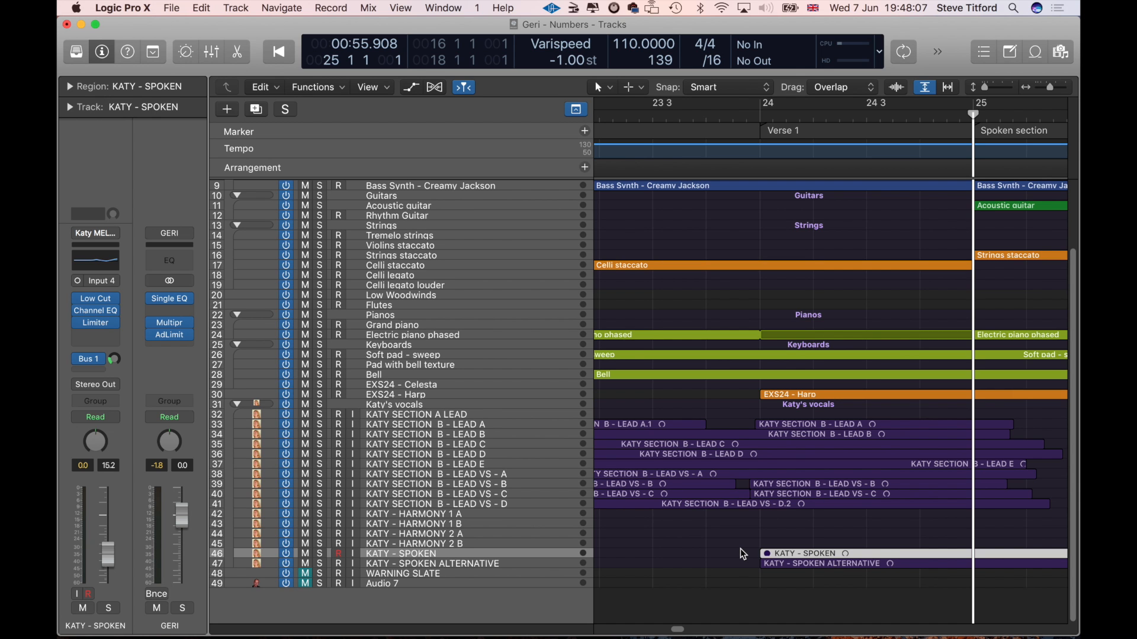